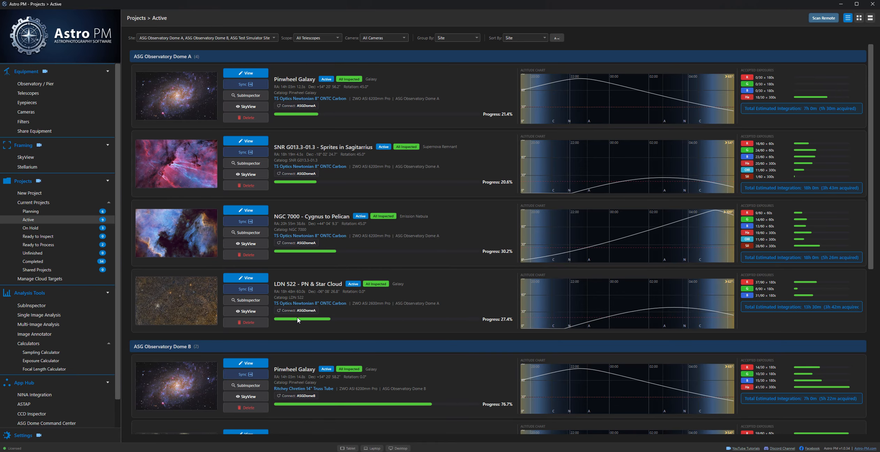
# Open the LDN 522 - PN & Star Cloud project's images in the SubInspector tool.
pyautogui.click(235, 300)
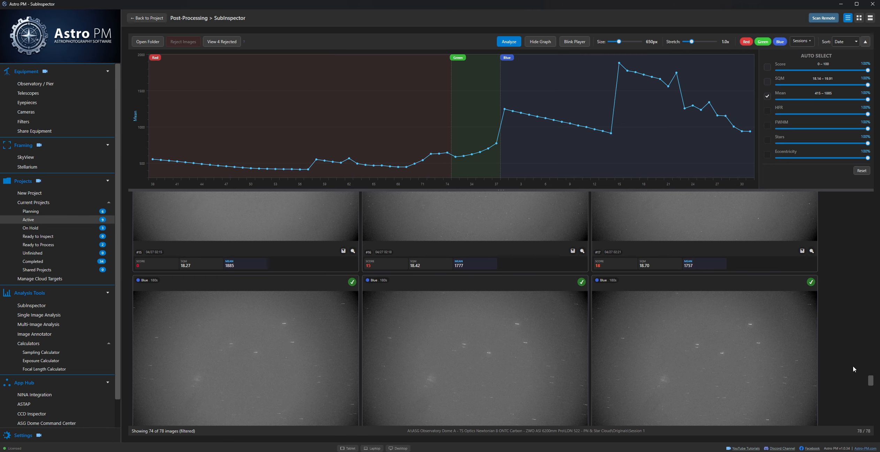
pyautogui.moveTo(870, 380); pyautogui.dragTo(869, 202)
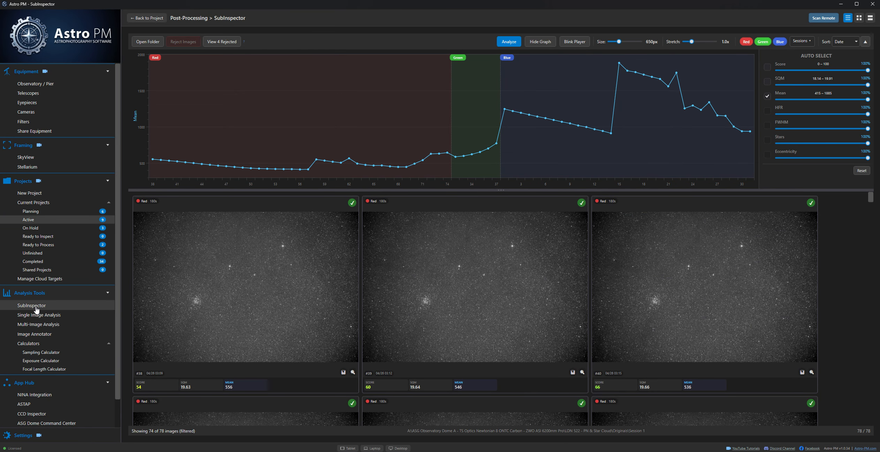
pyautogui.click(54, 304)
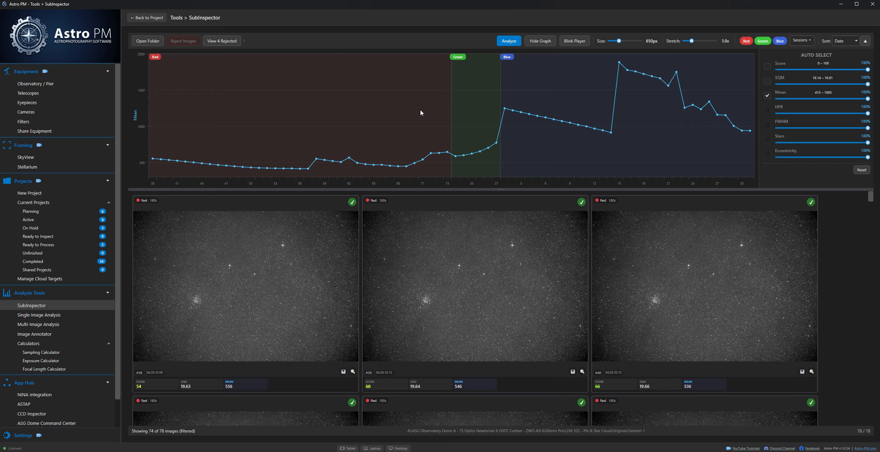
# Isolate the Red filter images by hiding Green and Blue, and show both filters again.
pyautogui.click(763, 41)
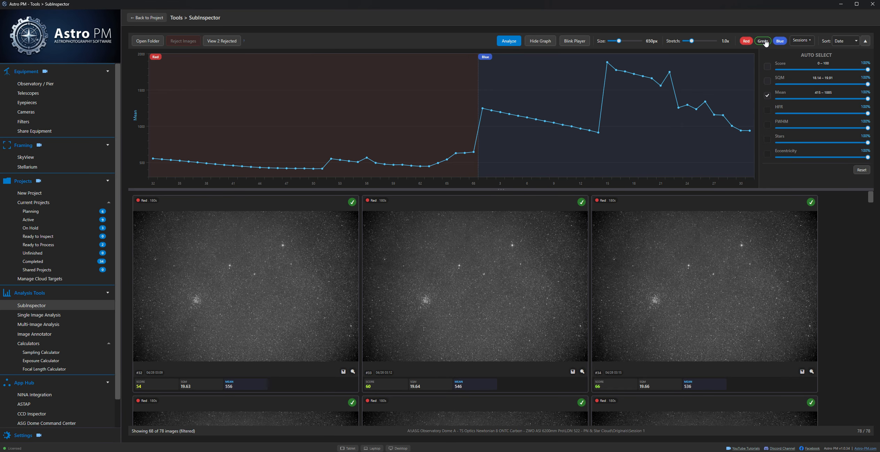
pyautogui.click(779, 42)
pyautogui.click(763, 40)
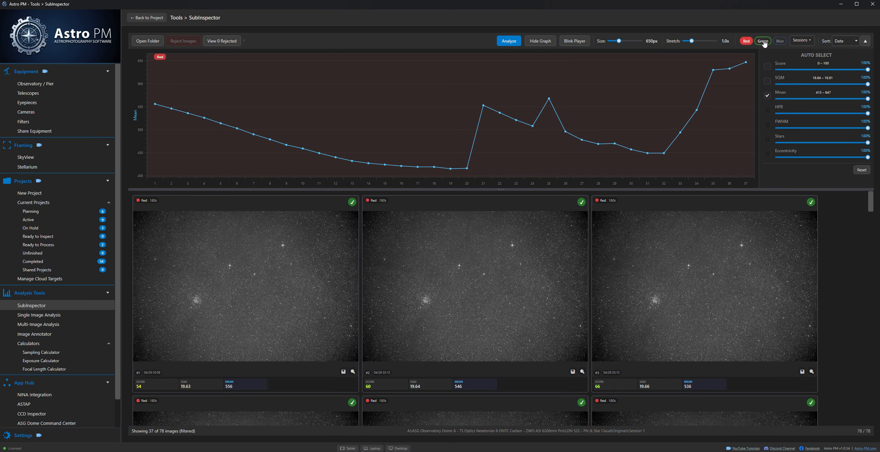
pyautogui.click(779, 42)
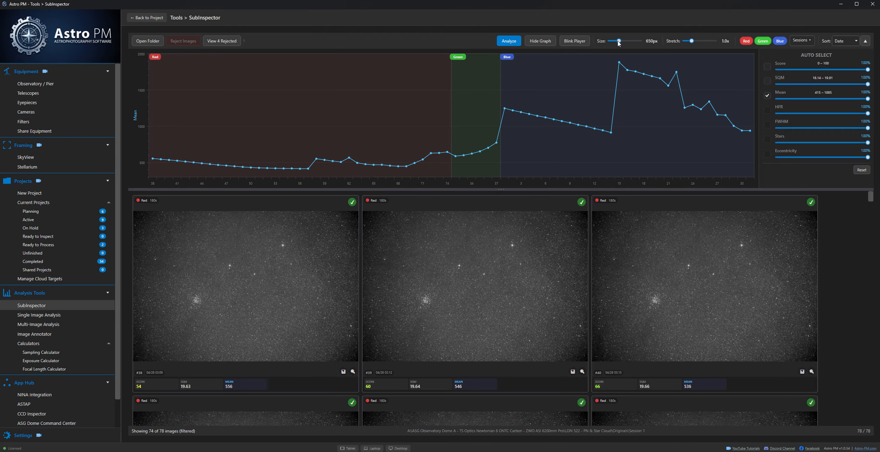
# Compare thumbnail sizes up to 1000 px, settle on 500 px and keep the stretch at 1.0x.
pyautogui.moveTo(619, 42); pyautogui.dragTo(609, 44)
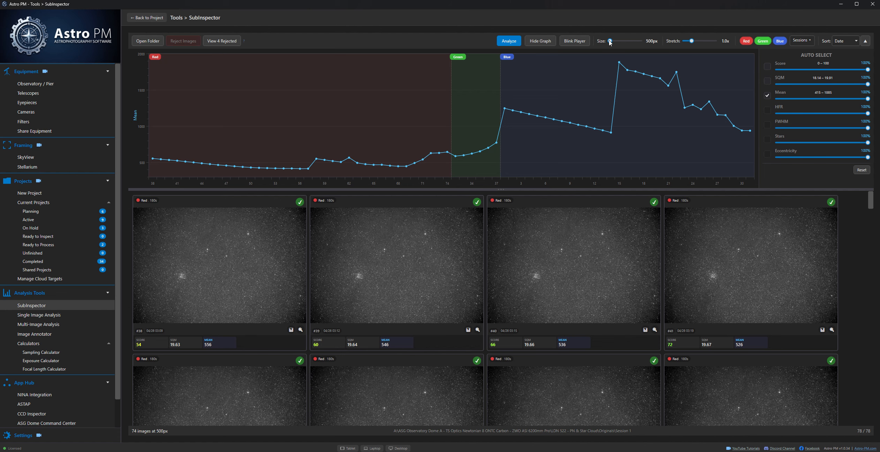
pyautogui.moveTo(609, 42); pyautogui.dragTo(637, 50)
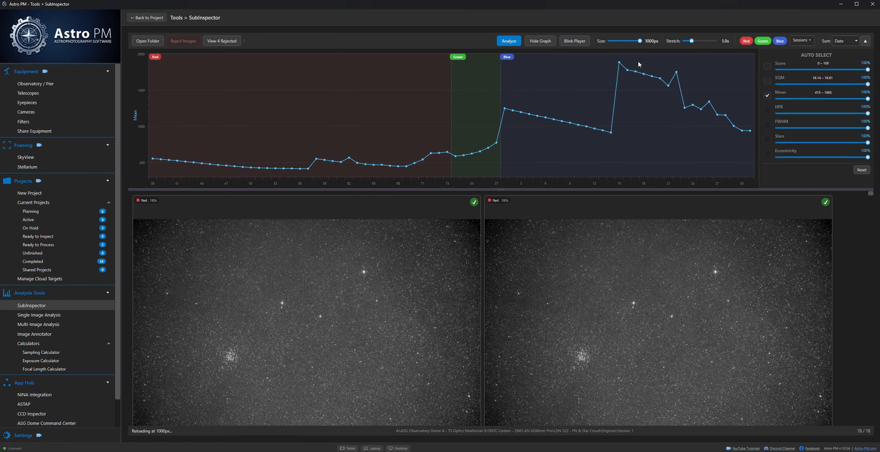
pyautogui.scroll(-10, 553, 297)
pyautogui.scroll(8, 553, 296)
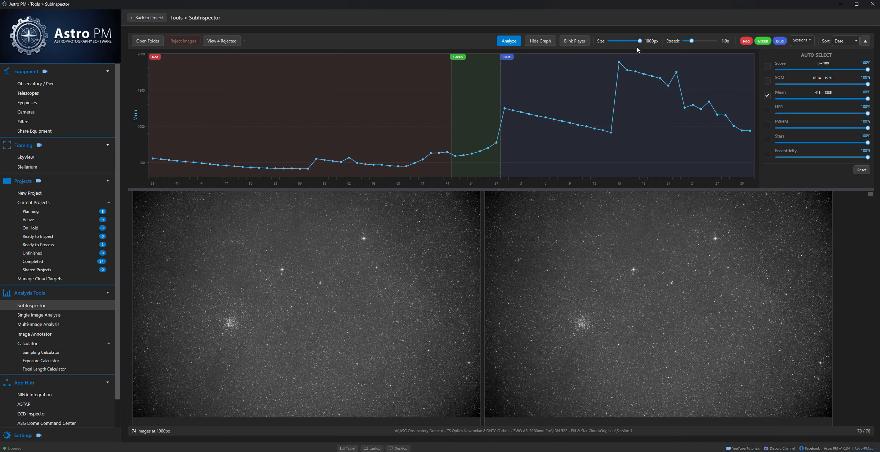
pyautogui.moveTo(637, 47); pyautogui.dragTo(609, 42)
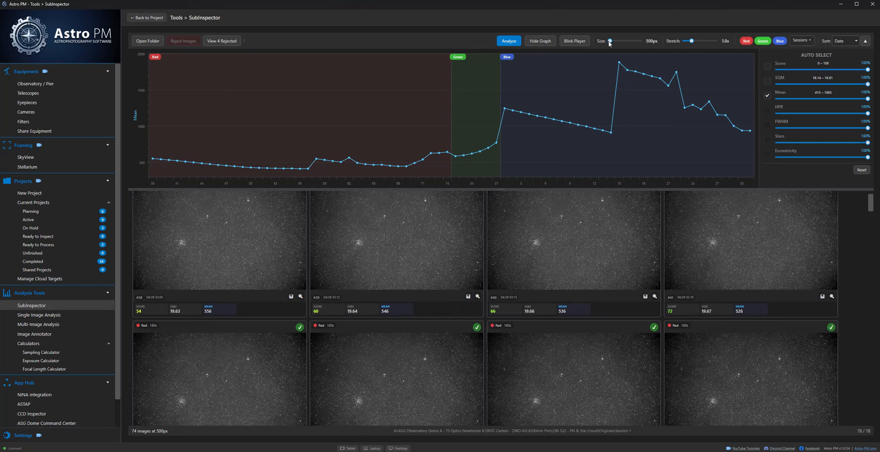
pyautogui.moveTo(692, 42); pyautogui.dragTo(693, 43)
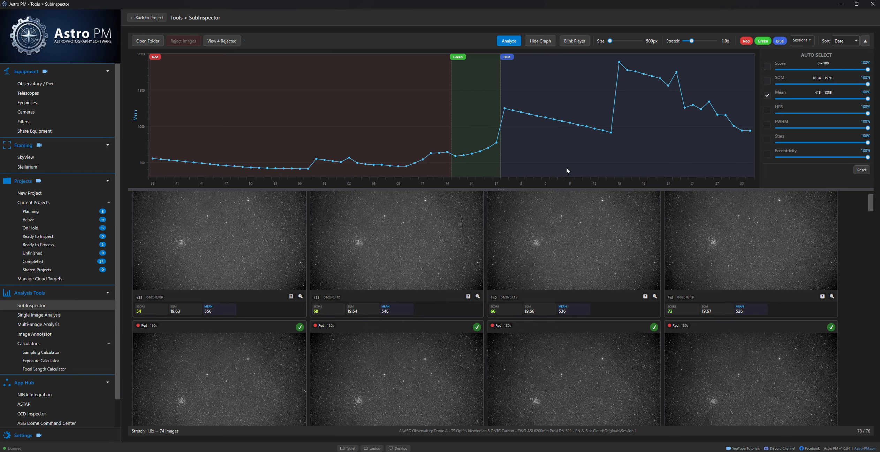
# Replace the Mean curve on the analysis graph with the Score curve.
pyautogui.moveTo(867, 207); pyautogui.dragTo(870, 233)
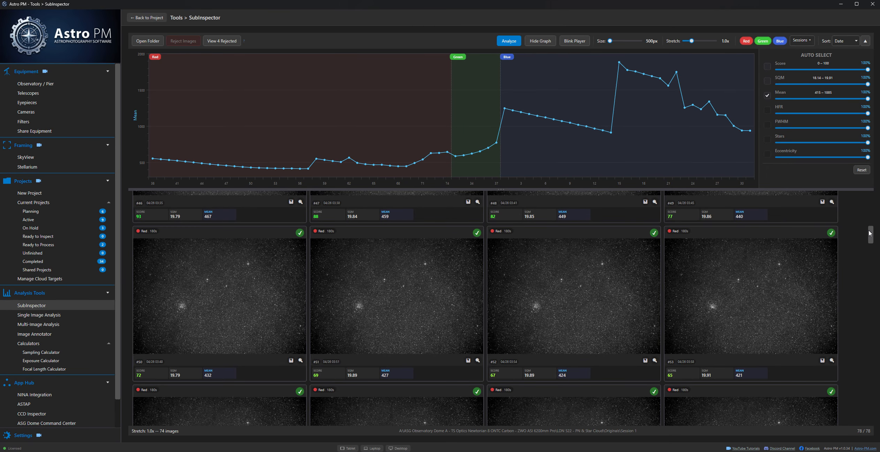
pyautogui.moveTo(870, 233); pyautogui.dragTo(871, 205)
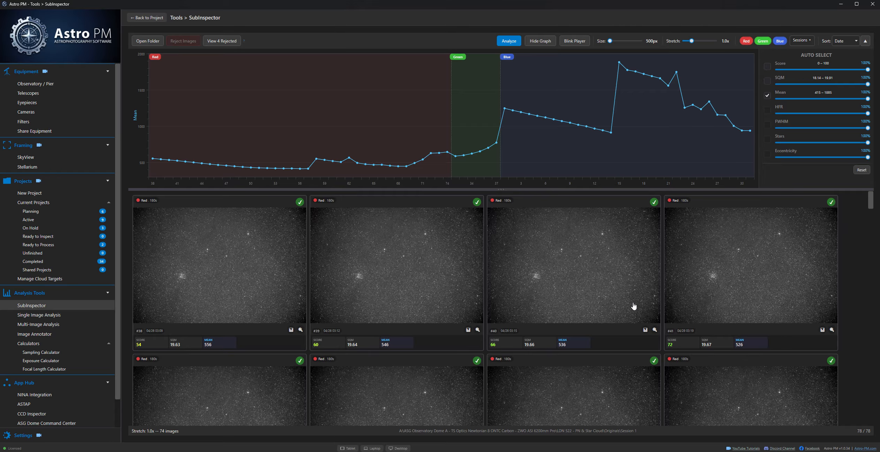
pyautogui.moveTo(871, 203)
pyautogui.mouseDown()
pyautogui.moveTo(870, 415)
pyautogui.moveTo(877, 198)
pyautogui.mouseUp()
pyautogui.click(768, 83)
pyautogui.click(768, 82)
pyautogui.click(768, 96)
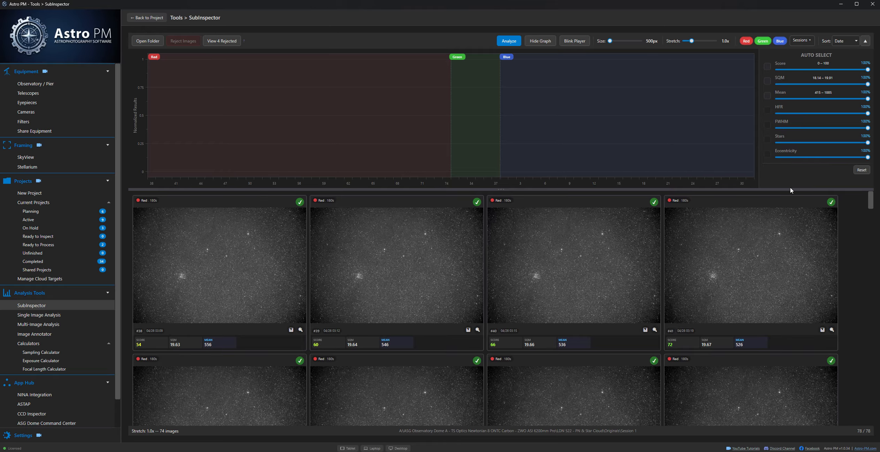
pyautogui.moveTo(871, 201)
pyautogui.mouseDown()
pyautogui.moveTo(876, 253)
pyautogui.moveTo(877, 200)
pyautogui.mouseUp()
pyautogui.scroll(-2, 513, 250)
pyautogui.scroll(2, 512, 255)
pyautogui.click(767, 66)
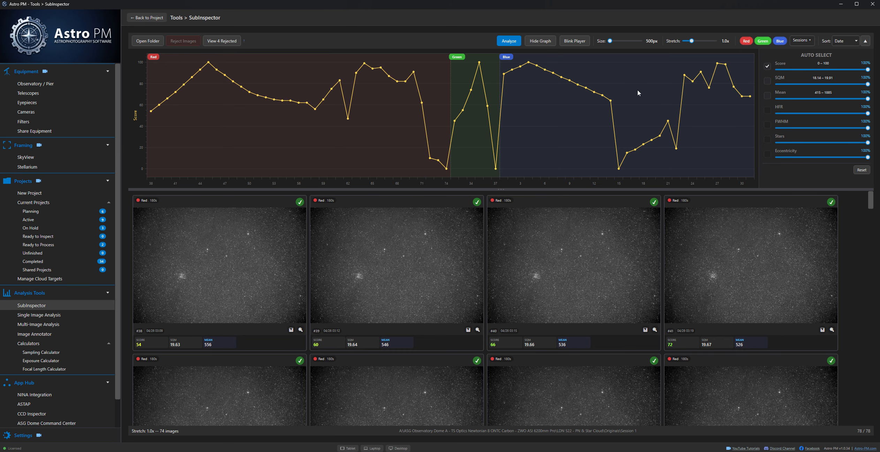
# Analyze all the images and review the star metrics listed under the thumbnails.
pyautogui.click(508, 41)
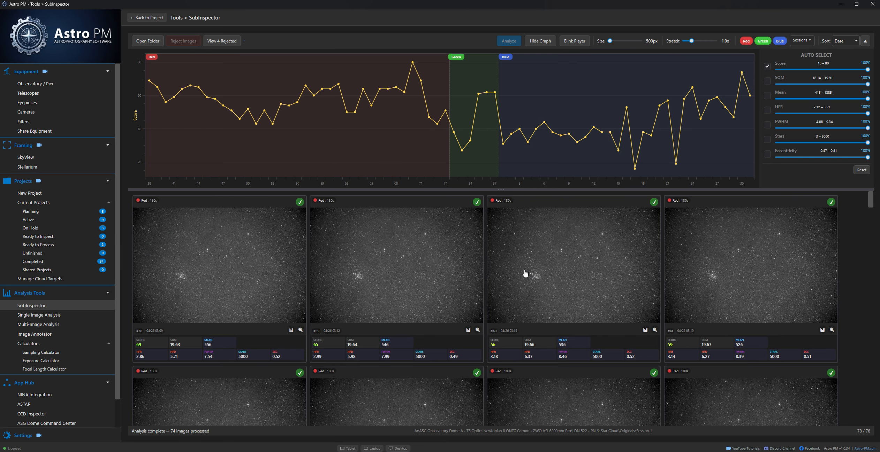
pyautogui.scroll(-1, 320, 322)
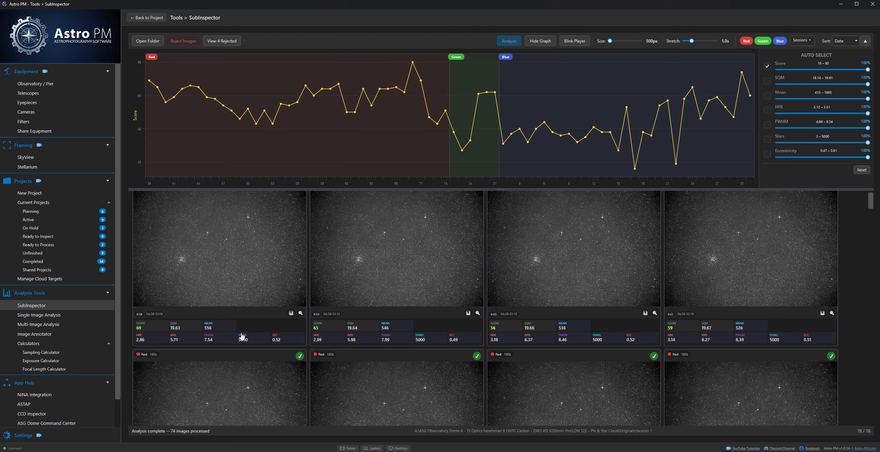
pyautogui.scroll(-3, 373, 272)
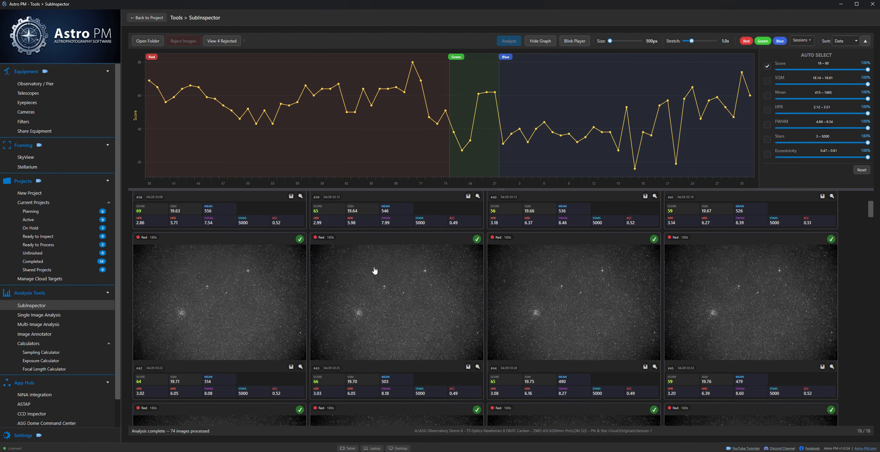
pyautogui.scroll(3, 375, 270)
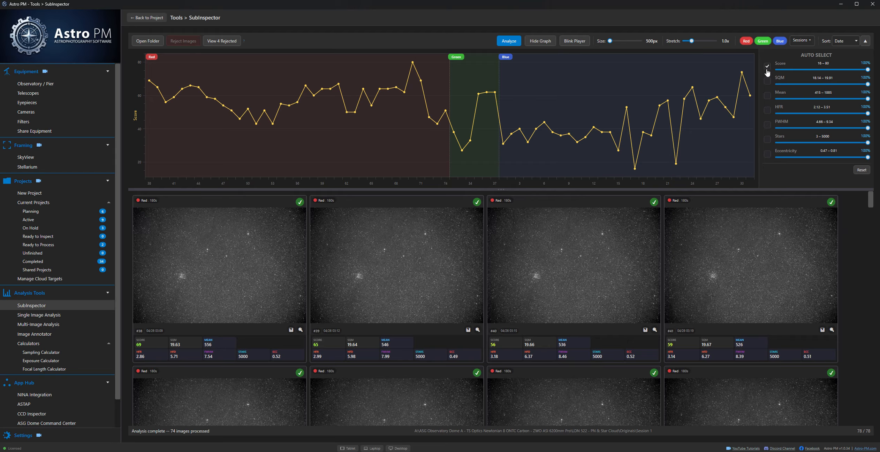
# Compare the FWHM, HFR and Stars curves on the graph, and leave only FWHM plotted.
pyautogui.click(768, 68)
pyautogui.click(767, 126)
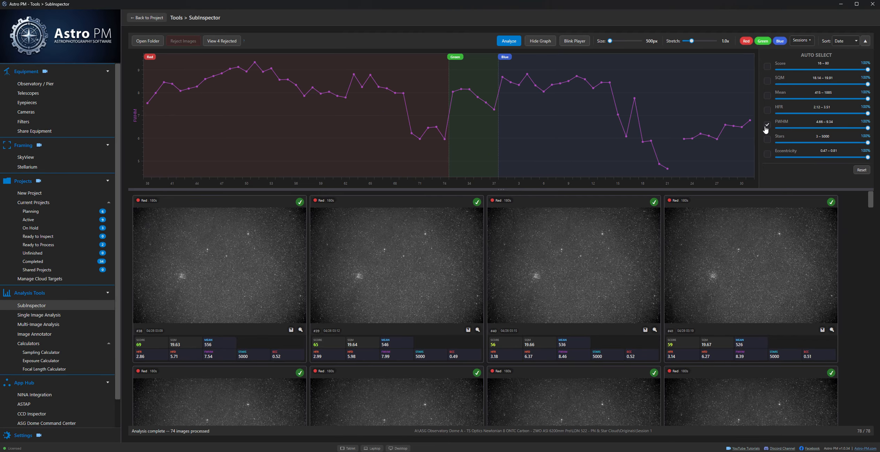
pyautogui.click(767, 112)
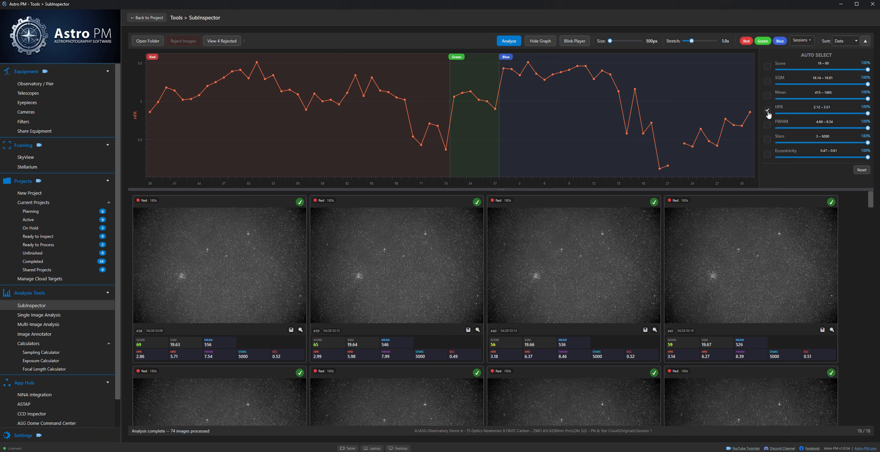
pyautogui.click(767, 140)
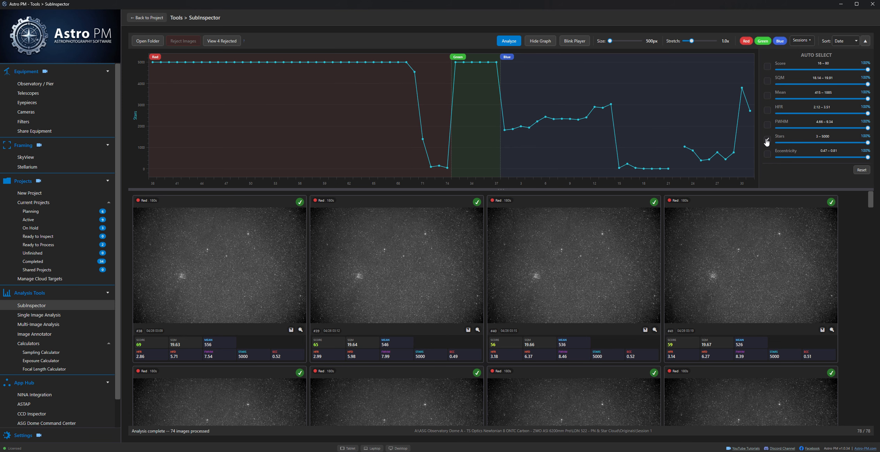
pyautogui.click(767, 141)
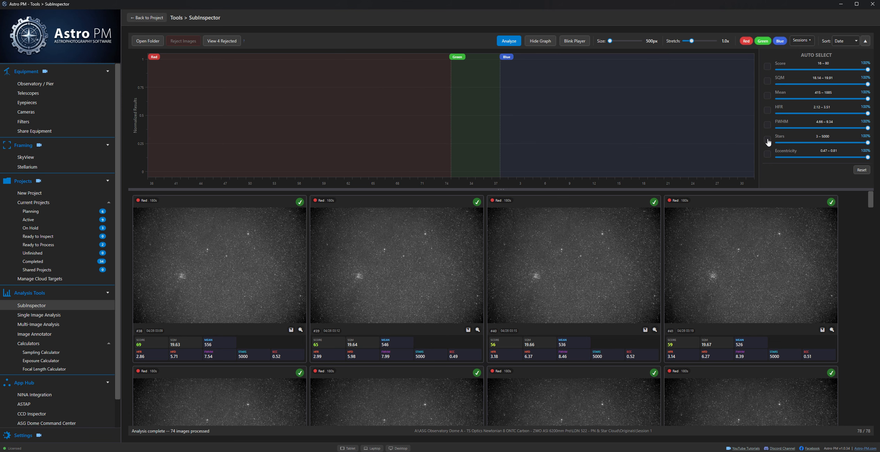
pyautogui.click(768, 126)
# Sort the images by FWHM and try FWHM auto-select limits of 60% and 75%.
pyautogui.click(843, 43)
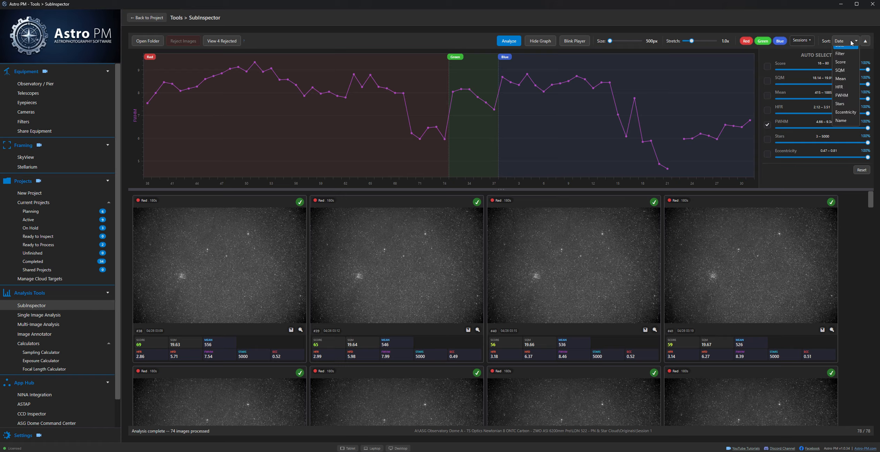
pyautogui.click(846, 105)
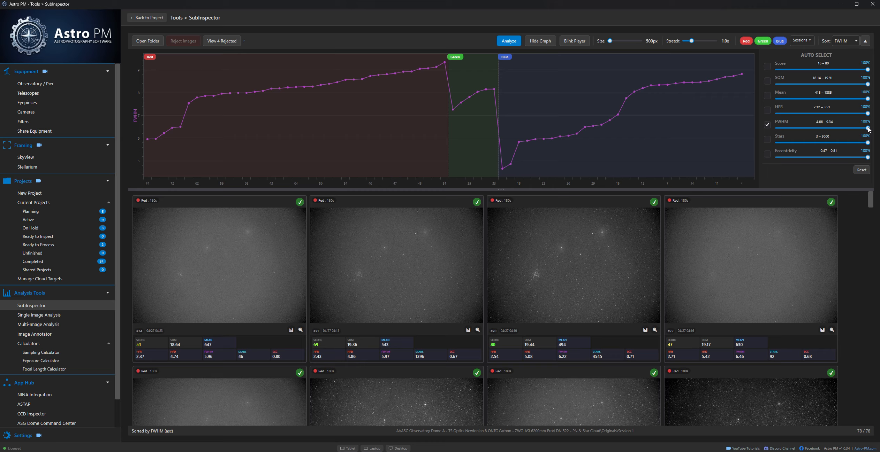
pyautogui.moveTo(868, 129); pyautogui.dragTo(832, 128)
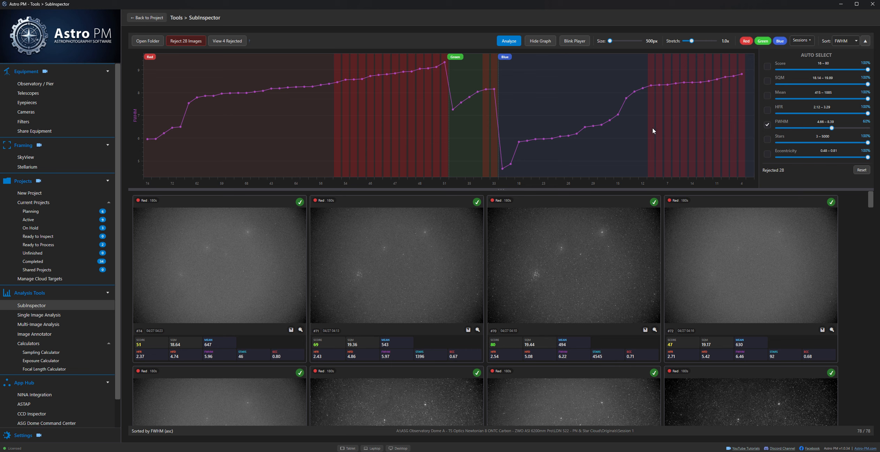
pyautogui.moveTo(832, 129)
pyautogui.mouseDown()
pyautogui.moveTo(872, 129)
pyautogui.moveTo(844, 129)
pyautogui.mouseUp()
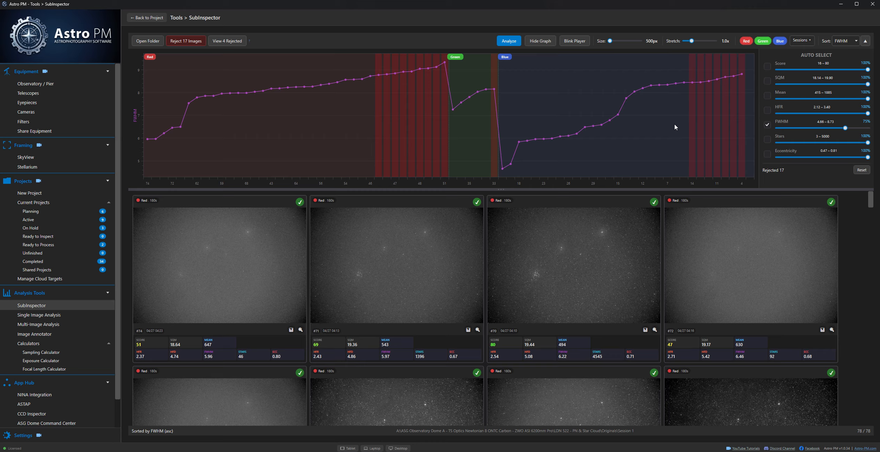
# Restore the FWHM auto-select limit to 100% and sort the images by Date.
pyautogui.moveTo(846, 129); pyautogui.dragTo(878, 128)
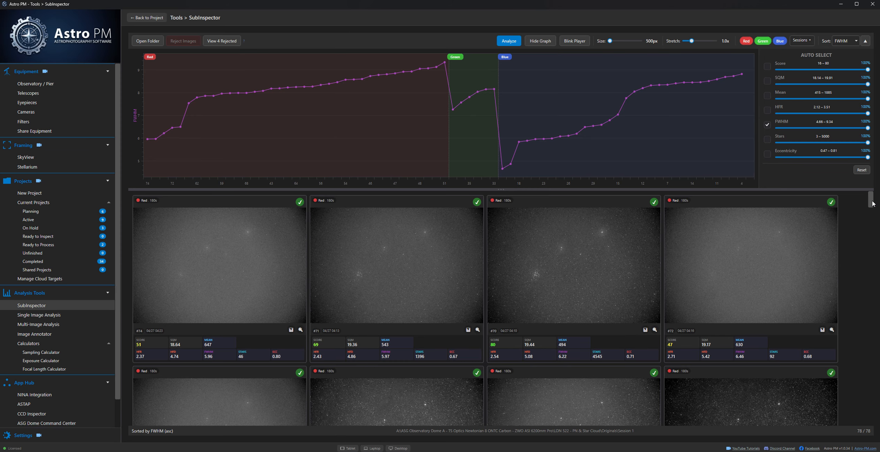
pyautogui.moveTo(872, 204); pyautogui.dragTo(874, 180)
pyautogui.click(852, 41)
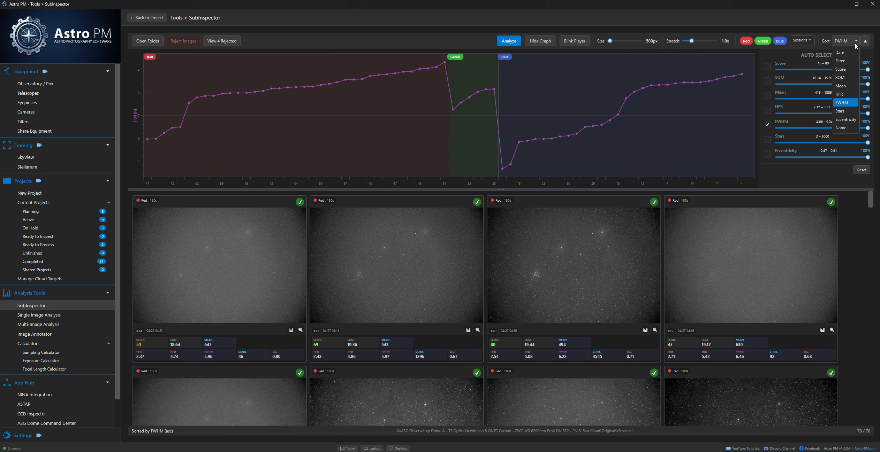
pyautogui.click(840, 53)
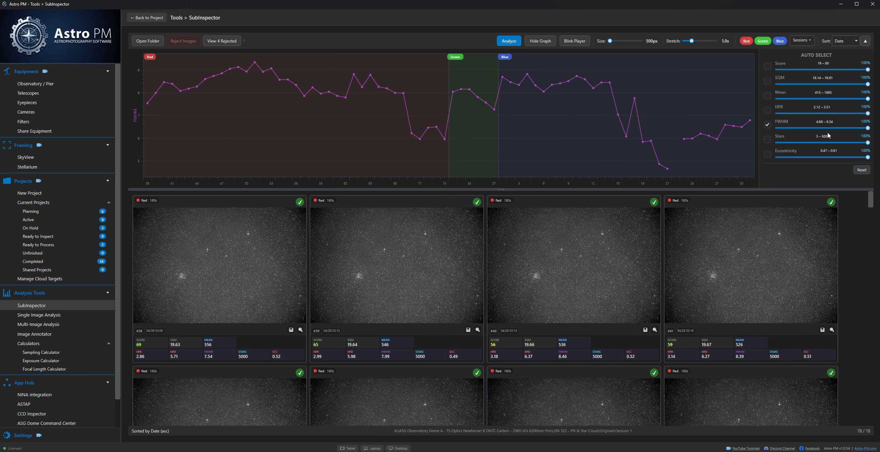
# Mark the four hazy Red images #71, #72, #73 and #74 for rejection.
pyautogui.moveTo(872, 204); pyautogui.dragTo(867, 306)
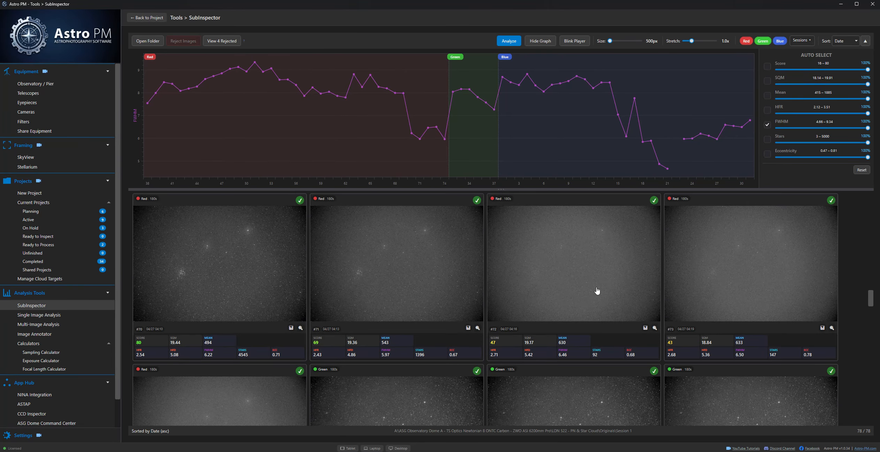
pyautogui.click(576, 274)
pyautogui.click(692, 274)
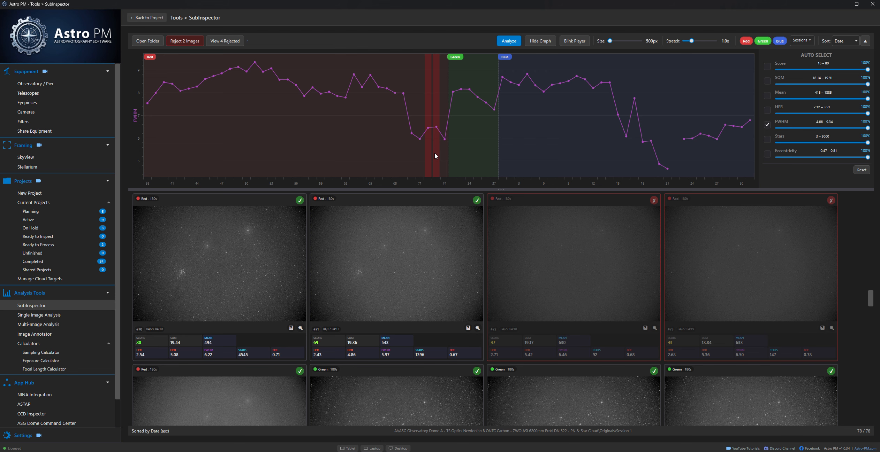
pyautogui.click(439, 226)
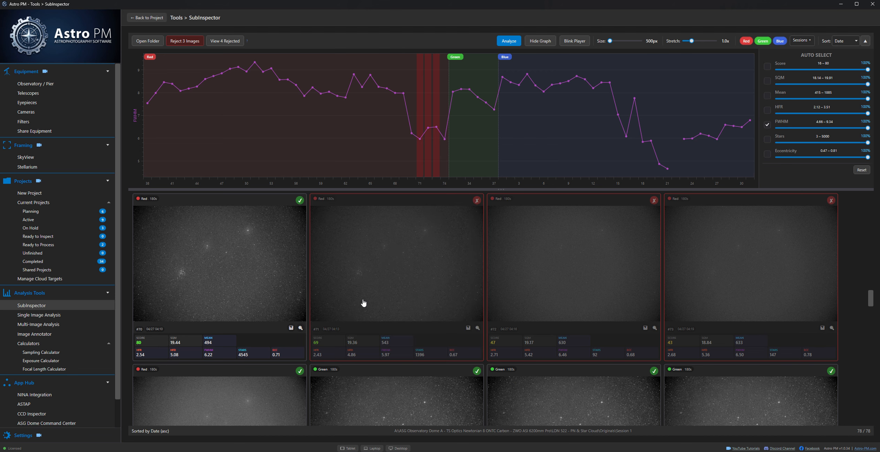
pyautogui.scroll(-2, 363, 301)
pyautogui.click(269, 328)
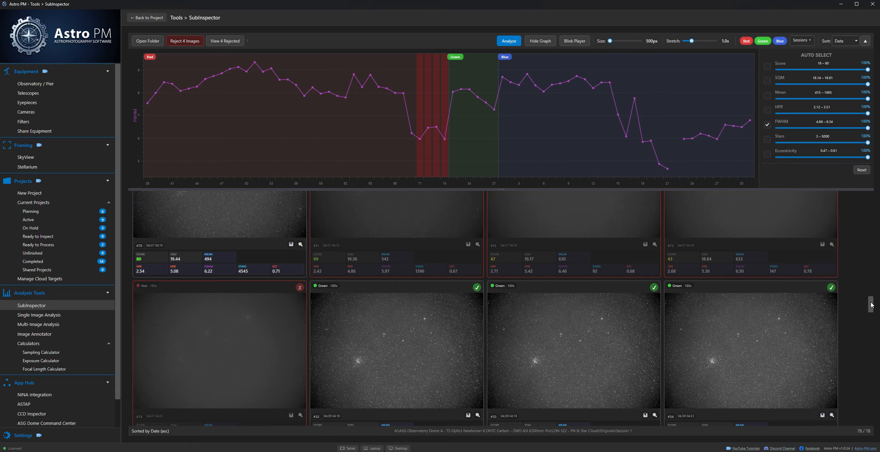
pyautogui.moveTo(870, 305)
pyautogui.mouseDown()
pyautogui.moveTo(872, 382)
pyautogui.moveTo(870, 296)
pyautogui.mouseUp()
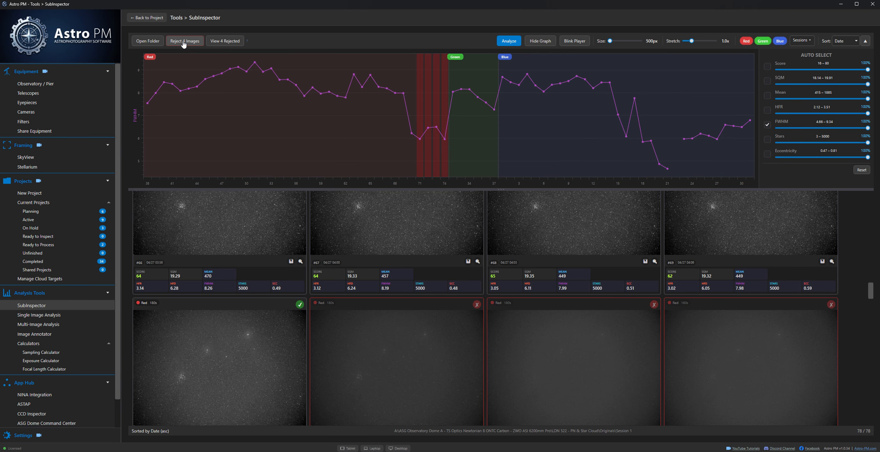
# Reject the four marked Red images and switch the view to the rejected images.
pyautogui.click(183, 42)
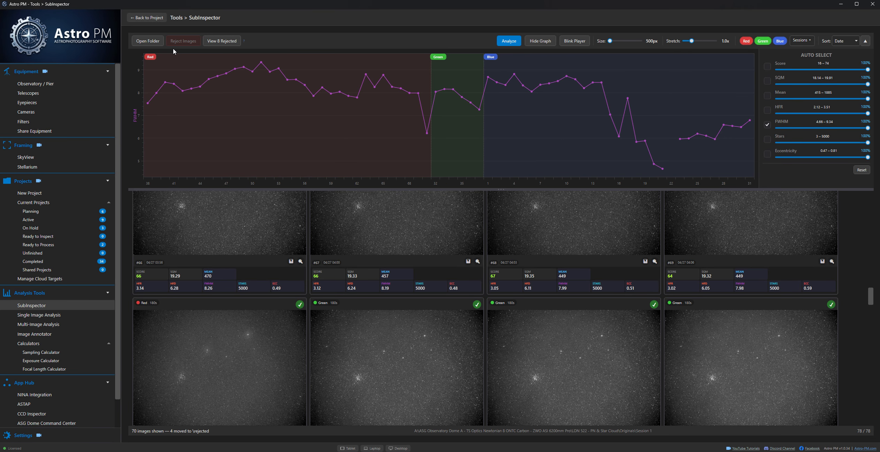
pyautogui.click(221, 42)
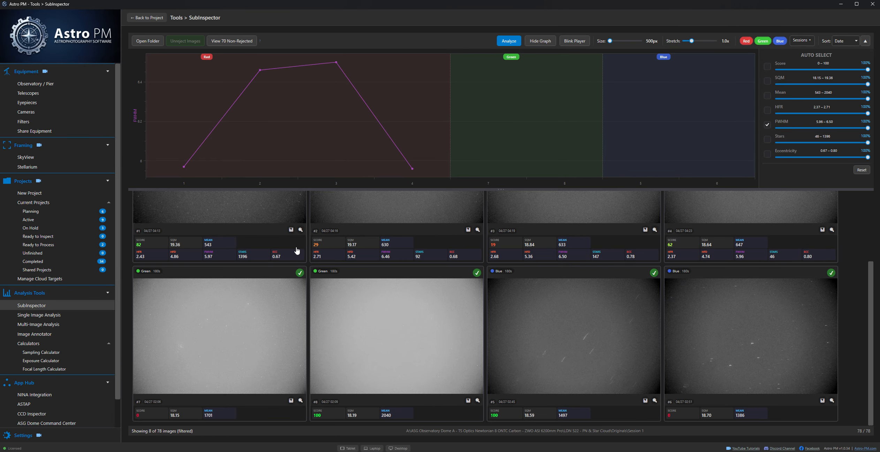
# Try marking the first rejected Red image and the two hazy Green images for unrejecting, and return to the non-rejected images.
pyautogui.click(278, 220)
pyautogui.click(478, 308)
pyautogui.click(284, 318)
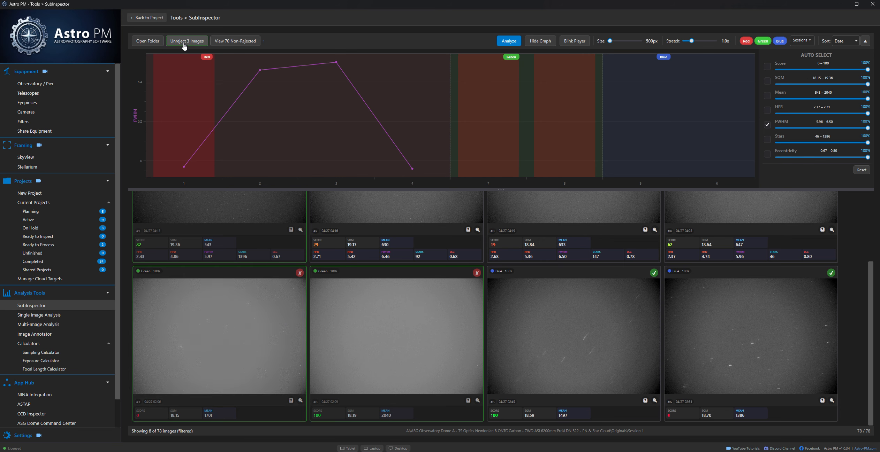
pyautogui.click(229, 42)
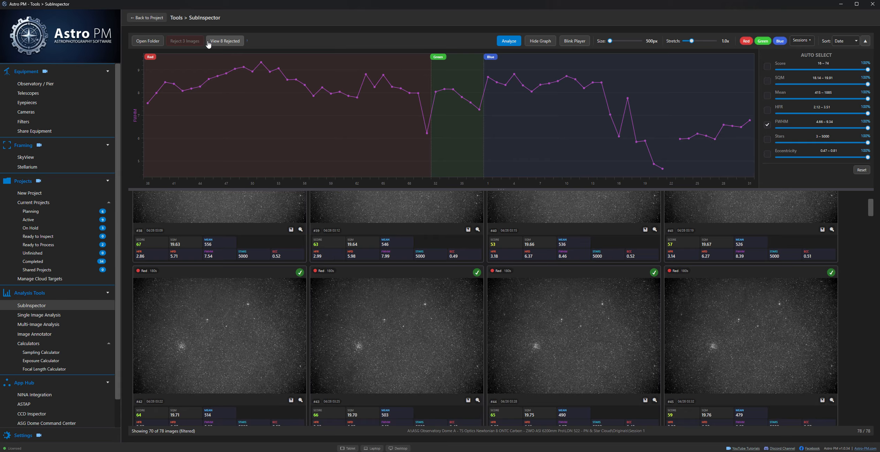
# Preview Blue image #4 at full view to check its stars, and close the preview.
pyautogui.moveTo(871, 220); pyautogui.dragTo(868, 336)
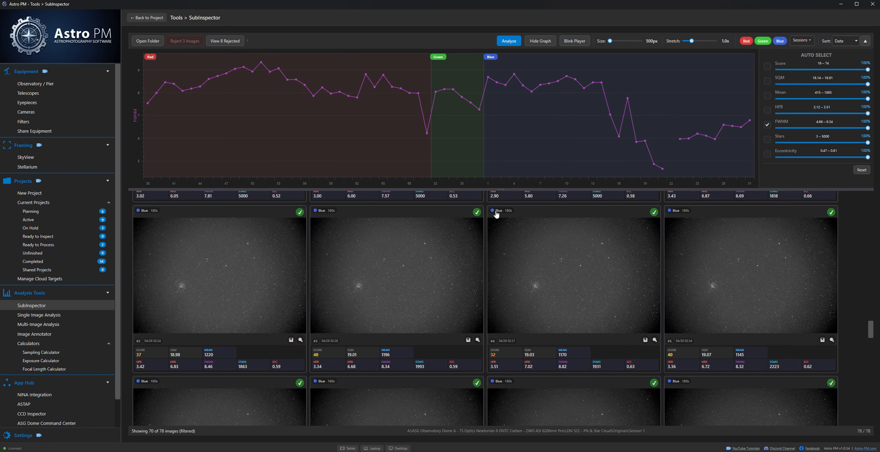
pyautogui.click(654, 341)
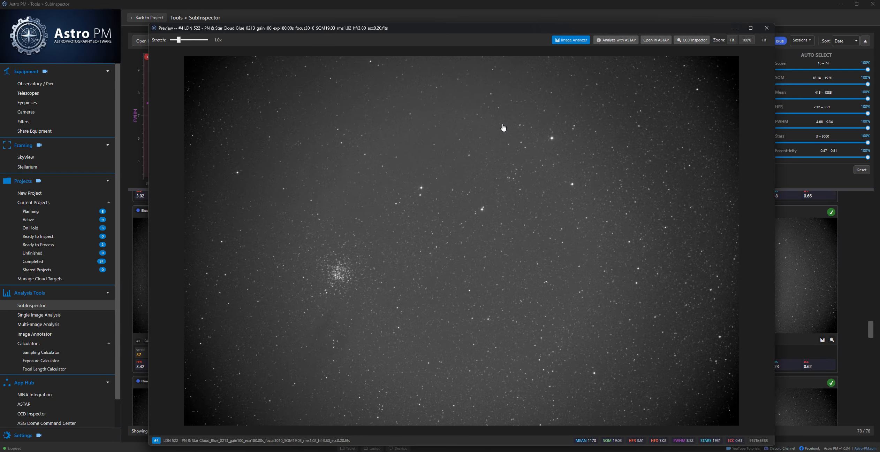
pyautogui.moveTo(491, 30); pyautogui.dragTo(489, 20)
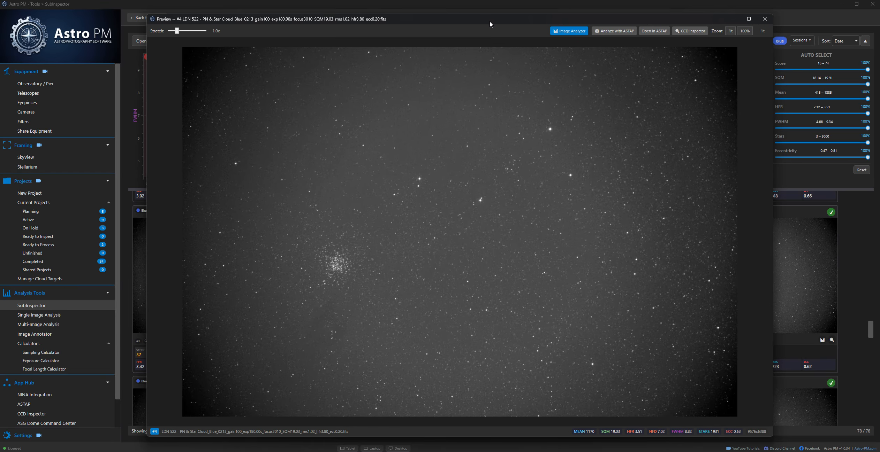
pyautogui.click(764, 19)
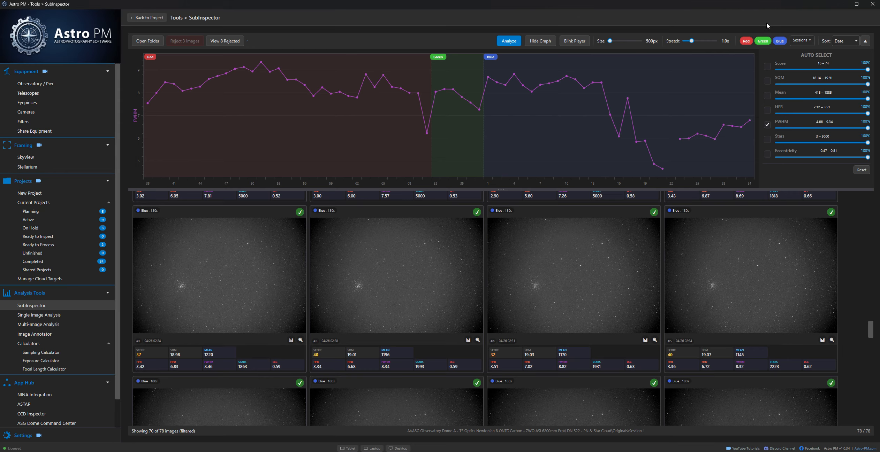
# Preview Red image #40, examine its star shapes around the cluster and bright stars up close, and close the preview.
pyautogui.moveTo(876, 330); pyautogui.dragTo(876, 198)
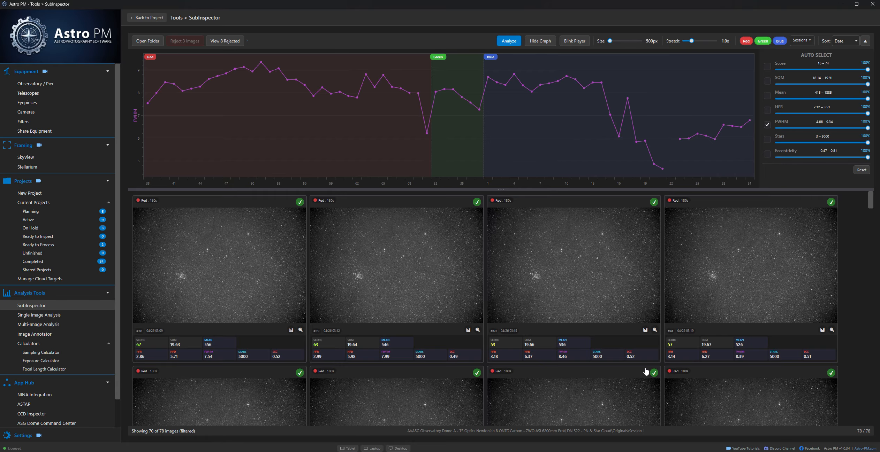
pyautogui.click(655, 329)
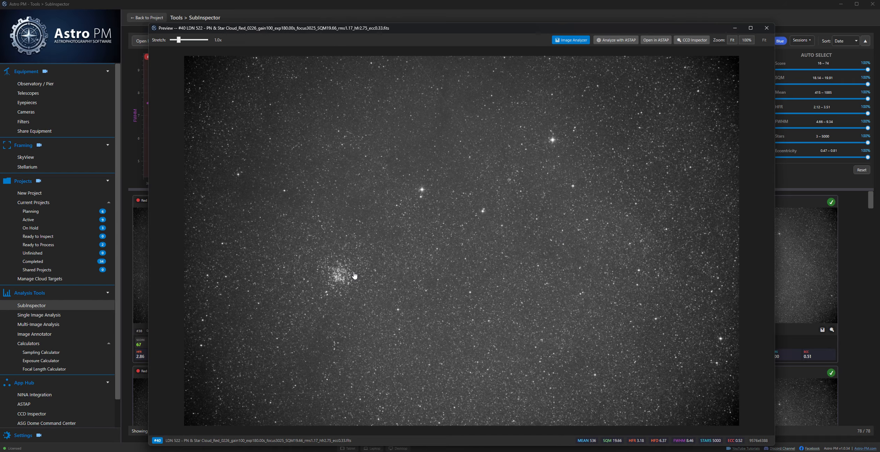
pyautogui.scroll(4, 354, 275)
pyautogui.scroll(-4, 349, 273)
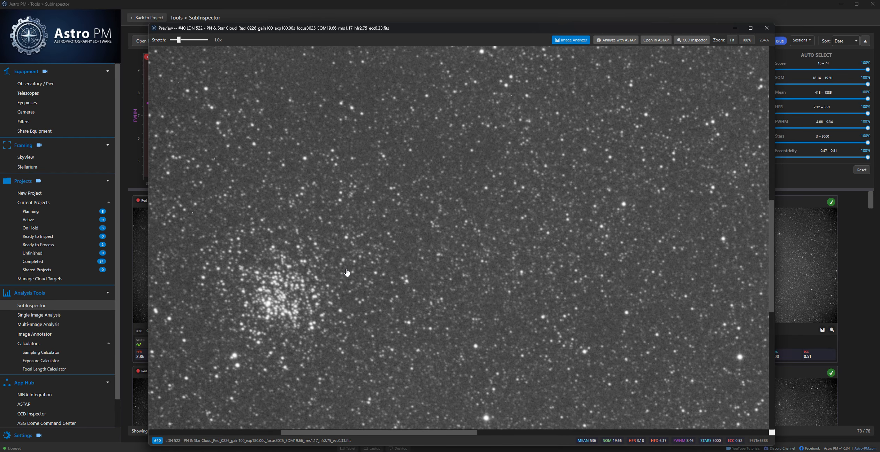
pyautogui.scroll(4, 452, 159)
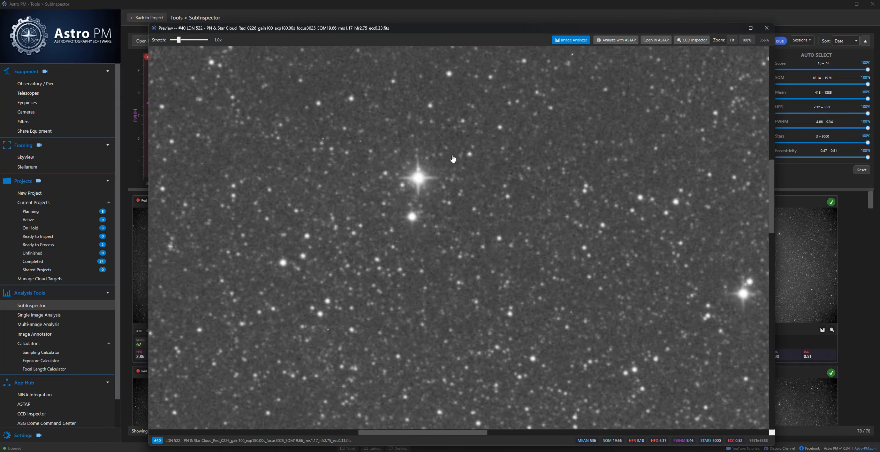
pyautogui.scroll(-4, 453, 159)
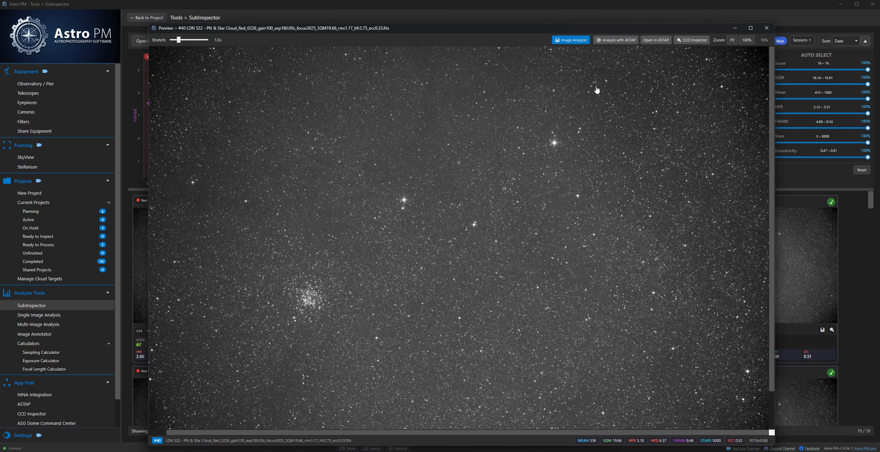
pyautogui.click(766, 28)
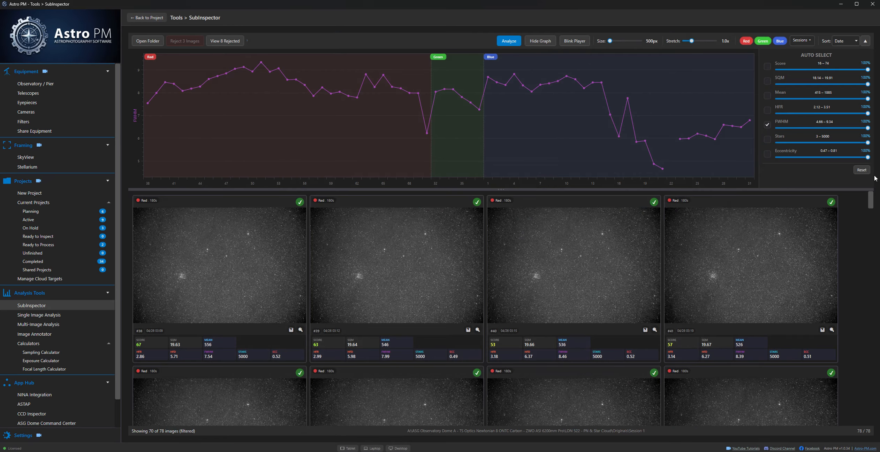
# Mark the hazy Blue images #15, #16 and #17 for rejection.
pyautogui.moveTo(873, 205); pyautogui.dragTo(870, 360)
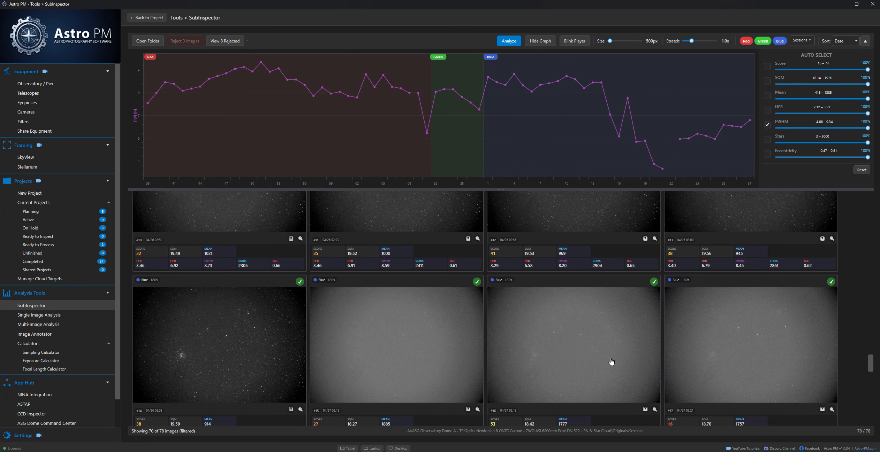
pyautogui.click(468, 350)
pyautogui.click(607, 349)
pyautogui.click(726, 352)
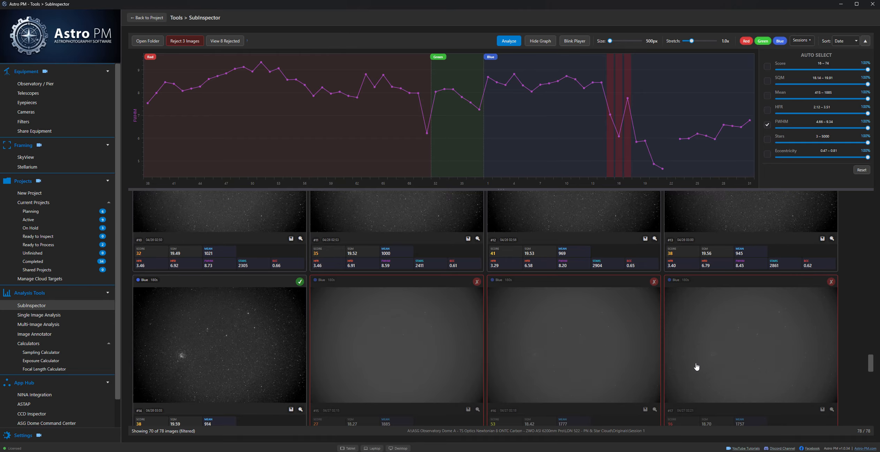
# Mark the trailed Blue images #18, #19, #20 and #21 for rejection.
pyautogui.scroll(-1, 517, 376)
pyautogui.scroll(-1, 517, 377)
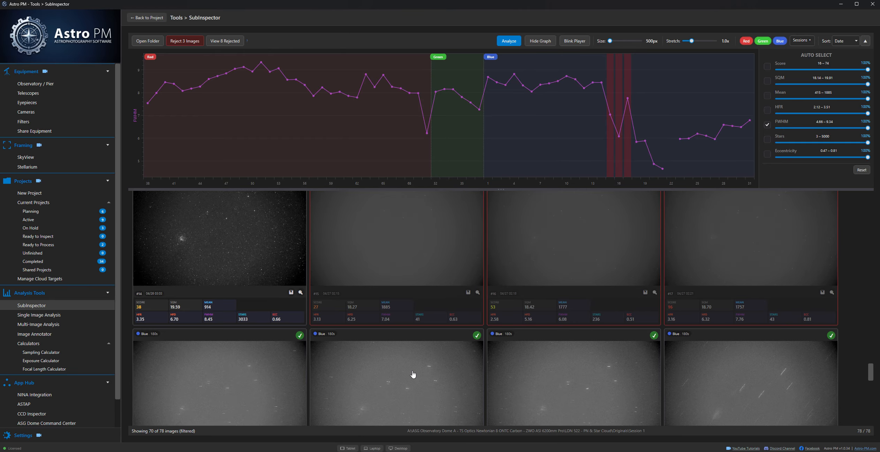
pyautogui.scroll(-1, 406, 373)
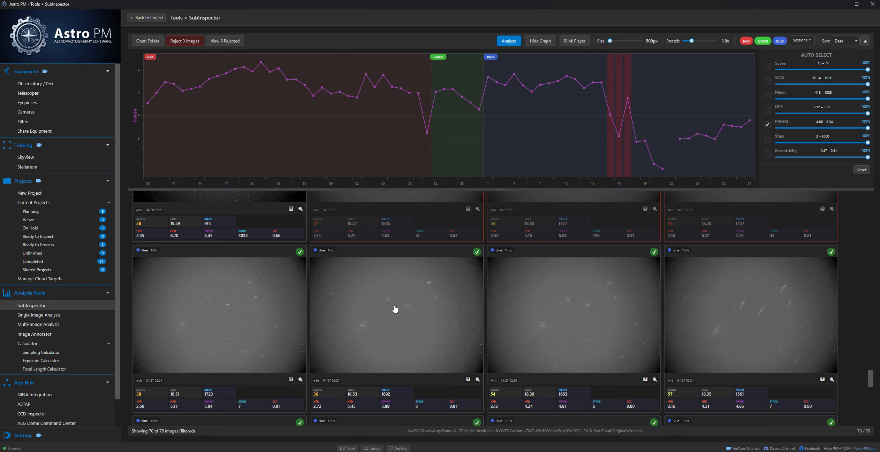
pyautogui.click(773, 316)
pyautogui.click(576, 332)
pyautogui.click(370, 336)
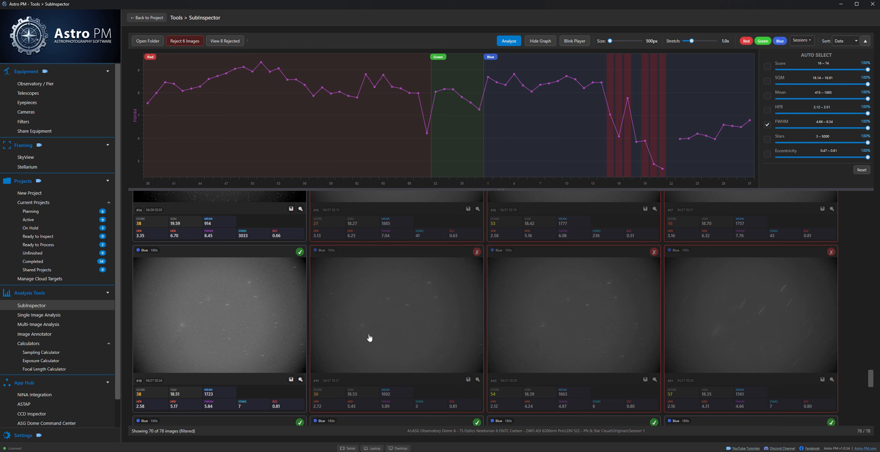
pyautogui.click(240, 319)
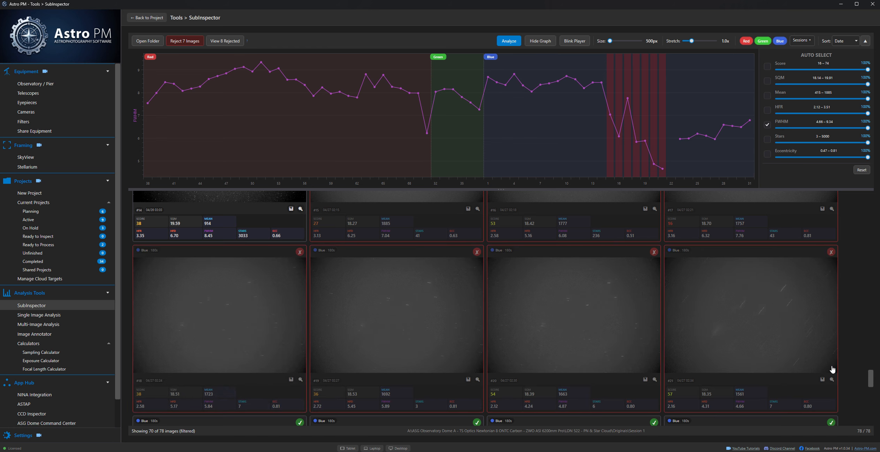
# Mark Blue images #22, #23, #24 and #26 to #29 for rejection, and reset all the rejection marks.
pyautogui.scroll(-2, 871, 380)
pyautogui.moveTo(871, 382); pyautogui.dragTo(870, 401)
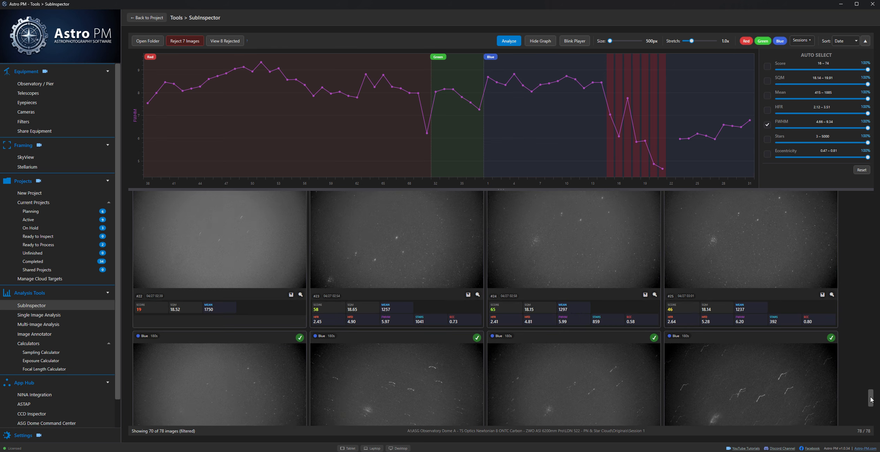
pyautogui.click(267, 239)
pyautogui.click(762, 352)
pyautogui.click(564, 375)
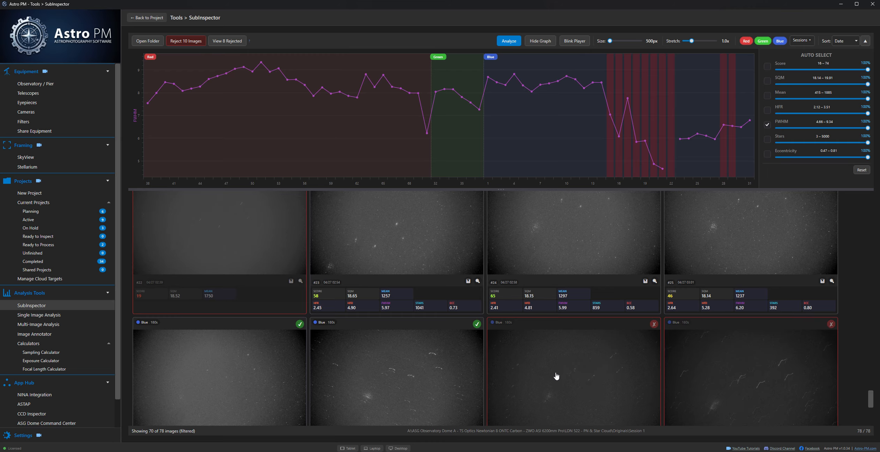
pyautogui.click(401, 416)
pyautogui.click(374, 209)
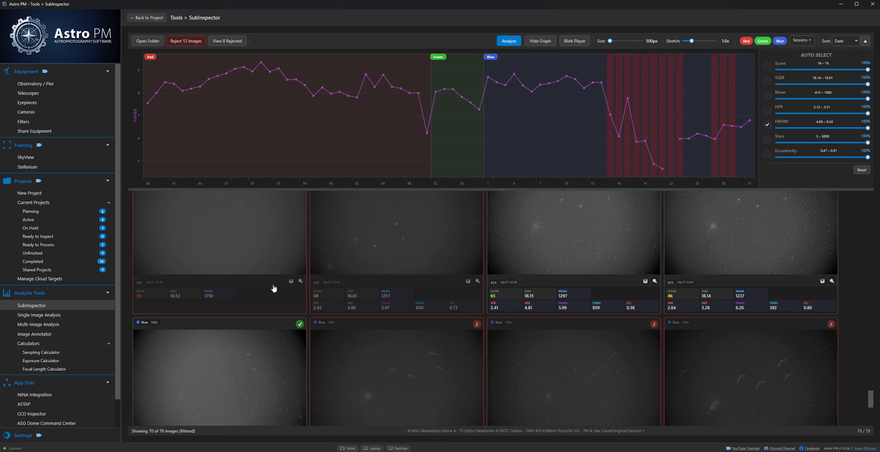
pyautogui.click(252, 364)
pyautogui.click(572, 273)
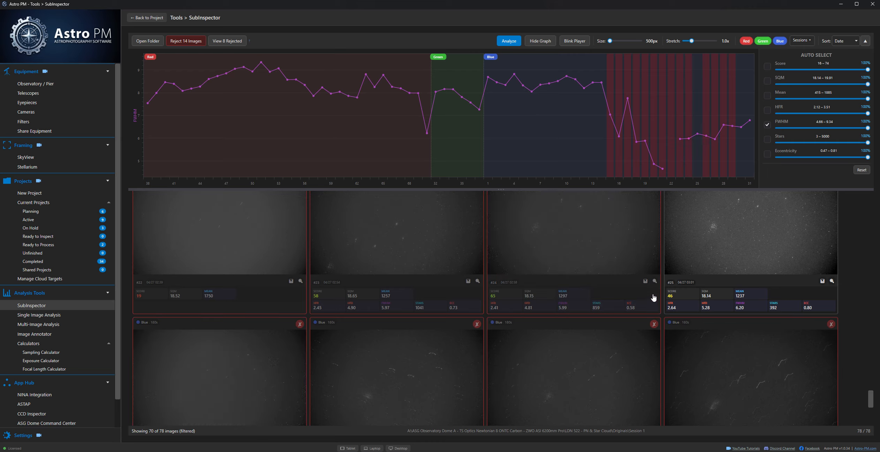
pyautogui.click(862, 170)
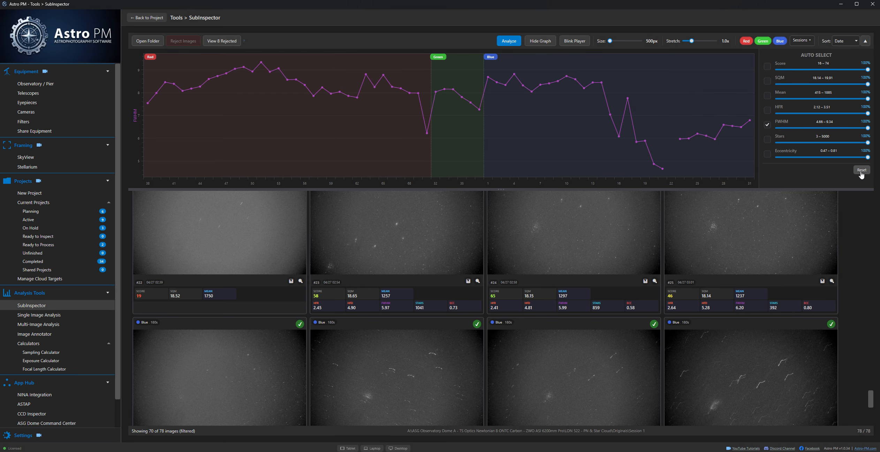
# Open the Blink Player and play through the Red frames at the 0.25s speed, pausing after the frame with a satellite trail.
pyautogui.click(577, 41)
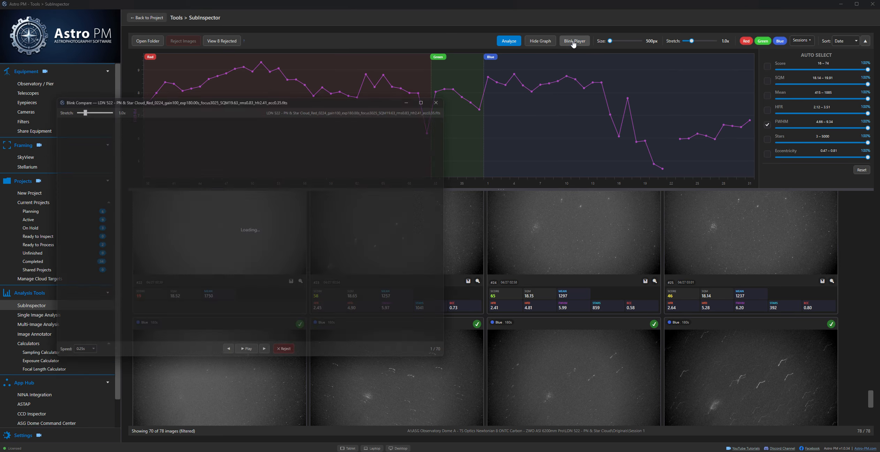
pyautogui.moveTo(358, 97); pyautogui.dragTo(446, 73)
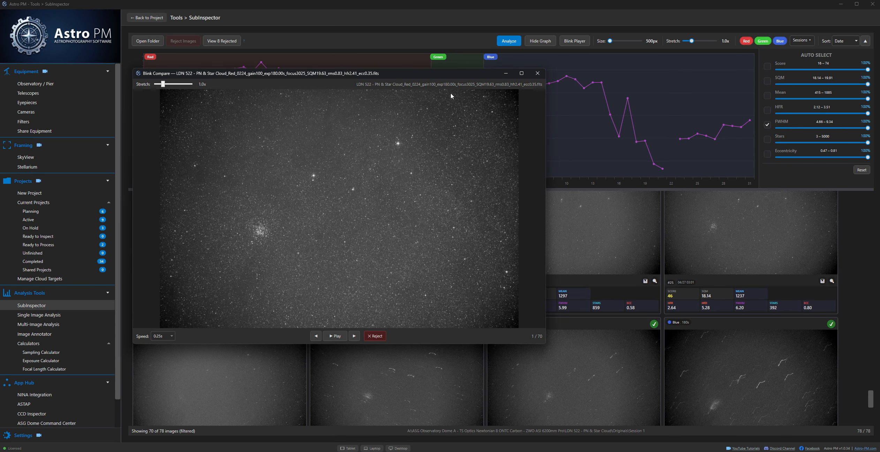
pyautogui.moveTo(477, 77); pyautogui.dragTo(495, 84)
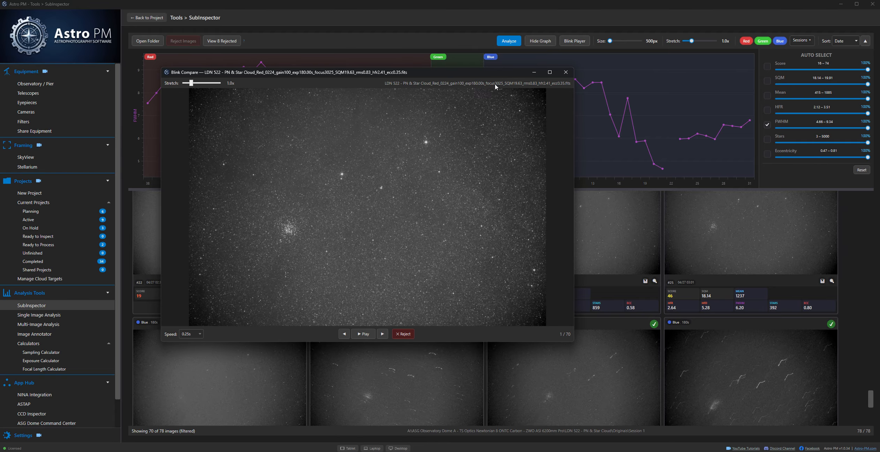
pyautogui.click(198, 334)
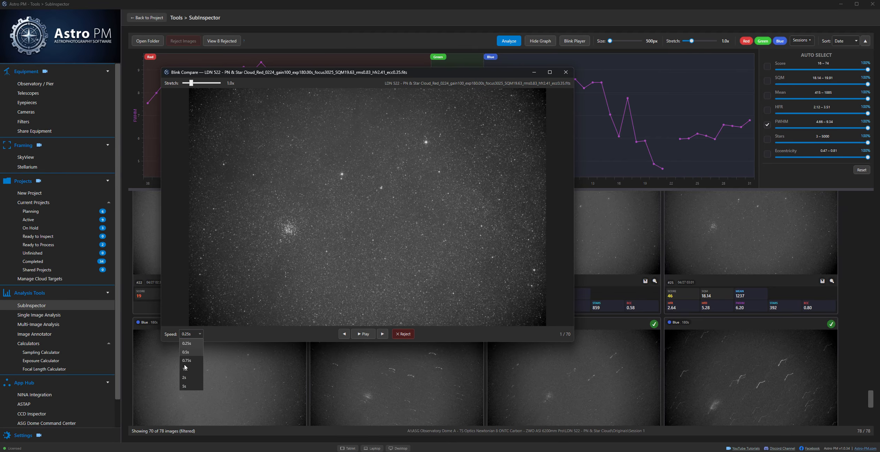
pyautogui.click(360, 335)
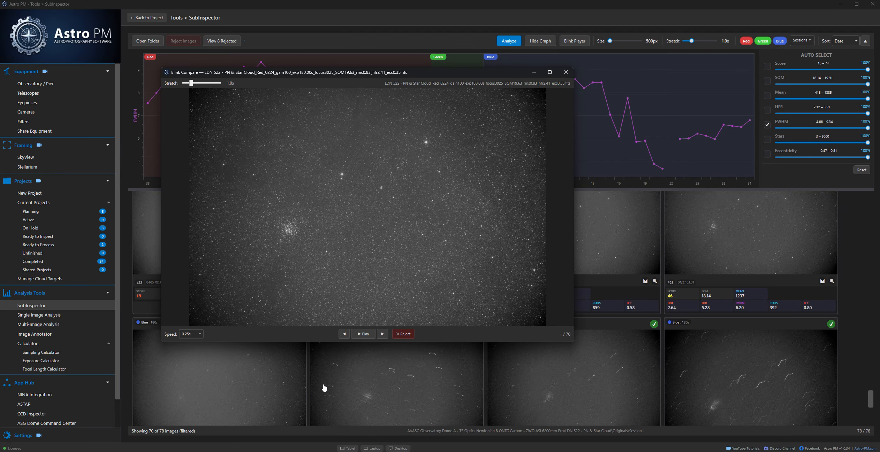
pyautogui.click(358, 336)
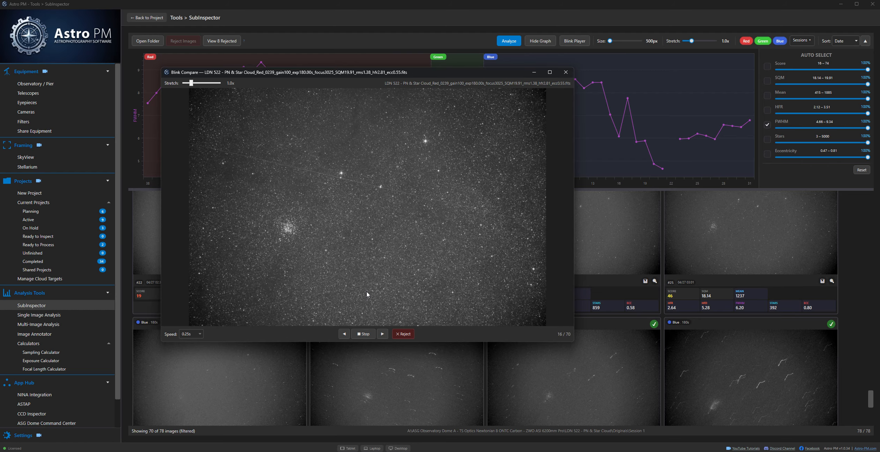
pyautogui.click(364, 334)
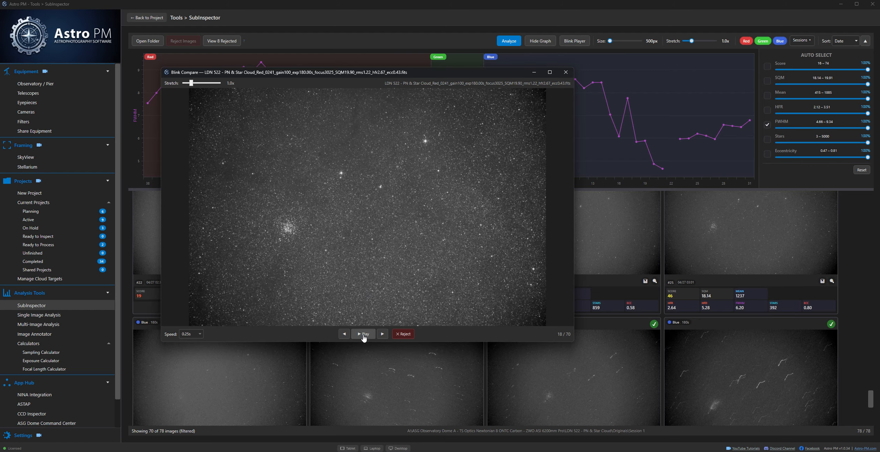
# Step back to the flawed Red frame in the Blink Player, reject it and resume the playback.
pyautogui.click(344, 334)
pyautogui.click(403, 334)
pyautogui.click(364, 334)
pyautogui.click(365, 335)
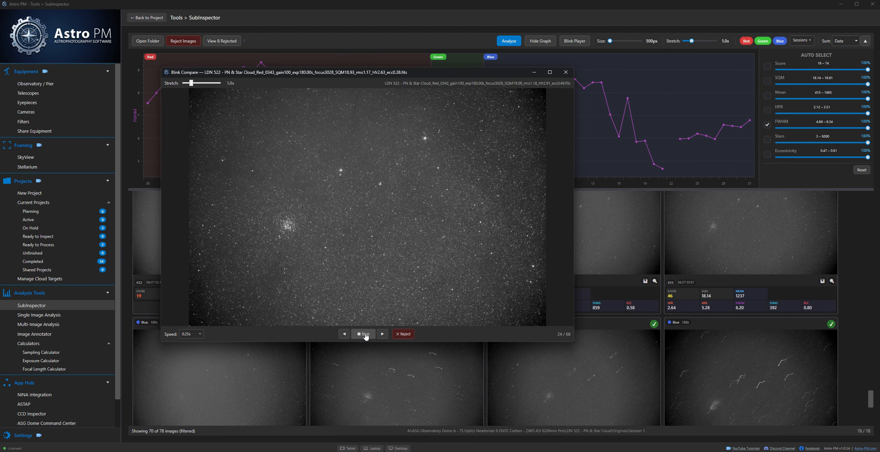
# Pause the blink playback at further poor frames, including the trailed Blue ones, and reject them.
pyautogui.click(365, 336)
pyautogui.click(403, 334)
pyautogui.click(366, 336)
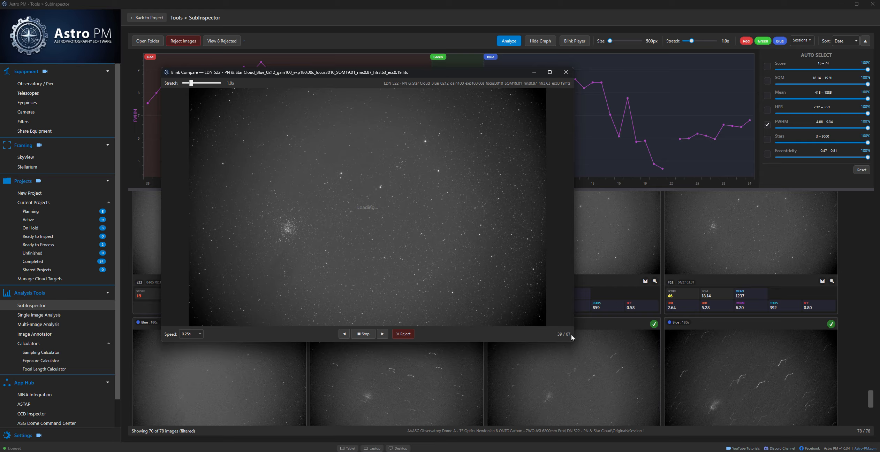
pyautogui.click(364, 334)
pyautogui.click(403, 335)
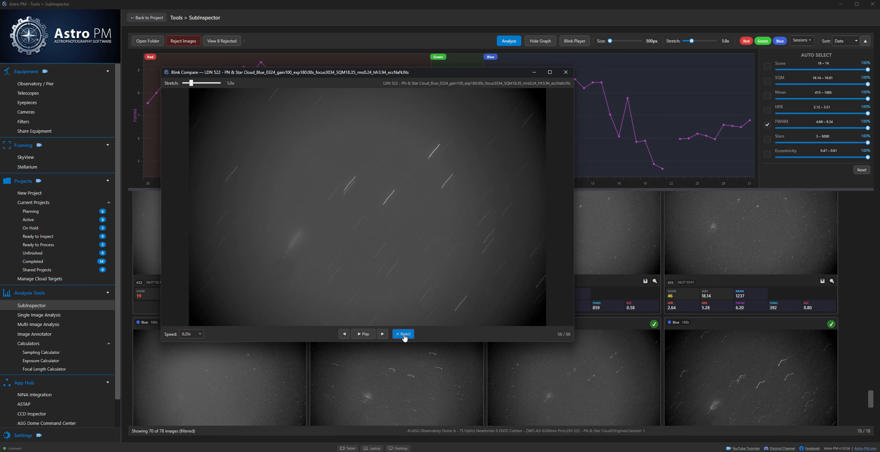
# Reject the consecutive trailed and hazy Blue frames from frame 56 onward in the Blink Player, and close the player.
pyautogui.click(404, 335)
pyautogui.click(403, 335)
pyautogui.click(404, 335)
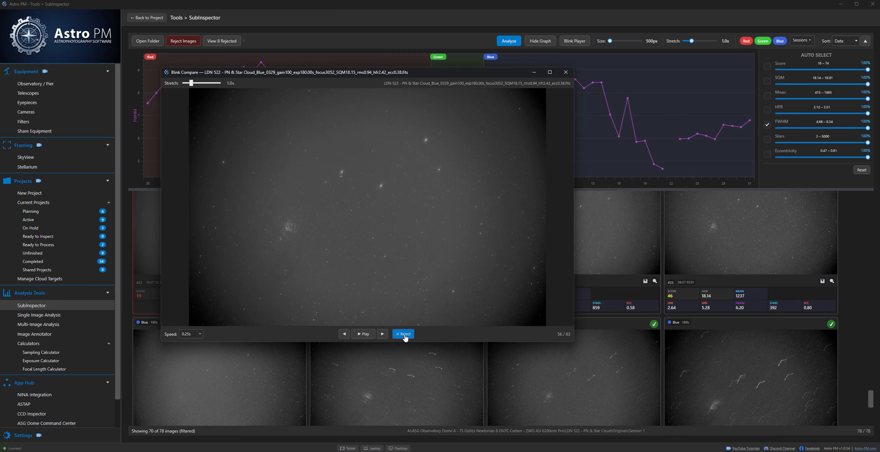
pyautogui.click(404, 336)
pyautogui.click(404, 335)
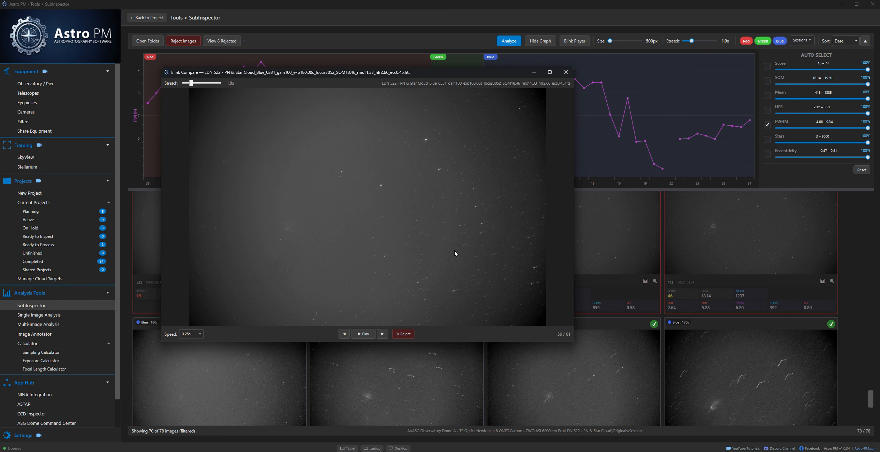
pyautogui.click(403, 335)
pyautogui.click(409, 333)
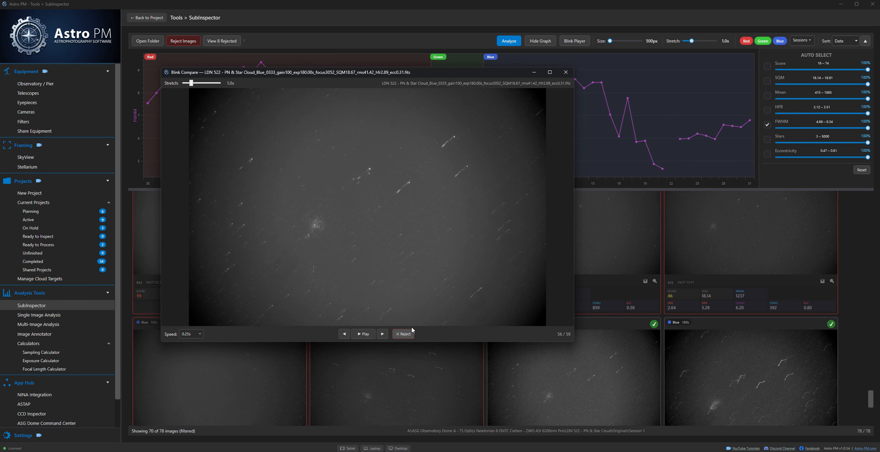
pyautogui.click(566, 73)
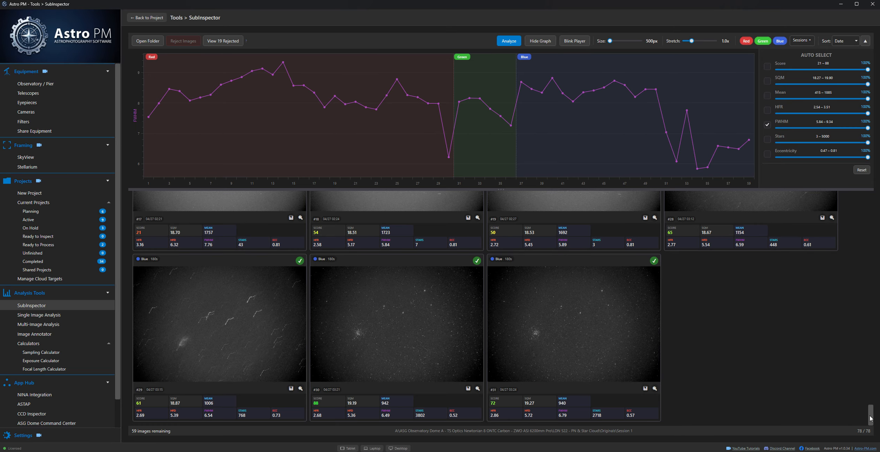
# Mark the hazy and trailed Blue images #15 to #20 in the thumbnail grid and reject them.
pyautogui.moveTo(870, 418); pyautogui.dragTo(869, 400)
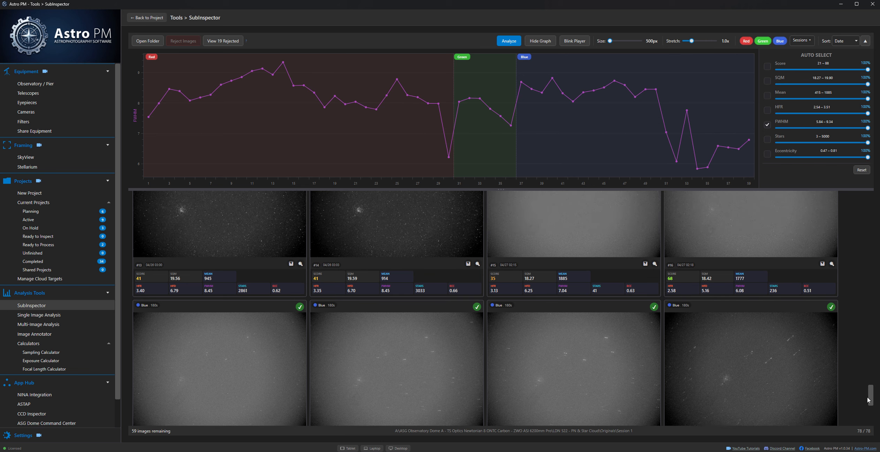
pyautogui.click(699, 369)
pyautogui.click(546, 358)
pyautogui.click(379, 356)
pyautogui.click(225, 358)
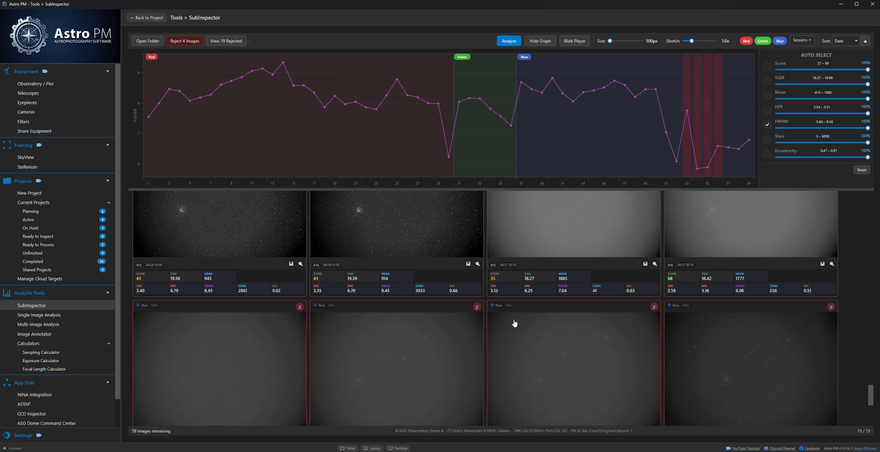
pyautogui.click(551, 233)
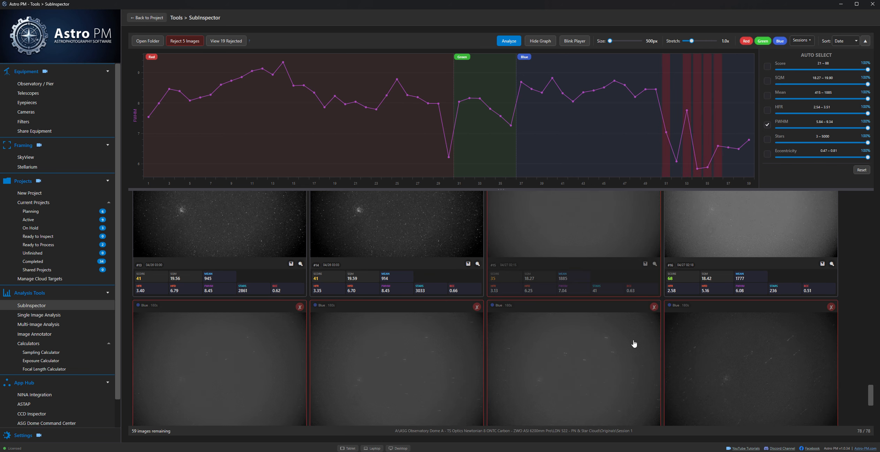
pyautogui.click(719, 241)
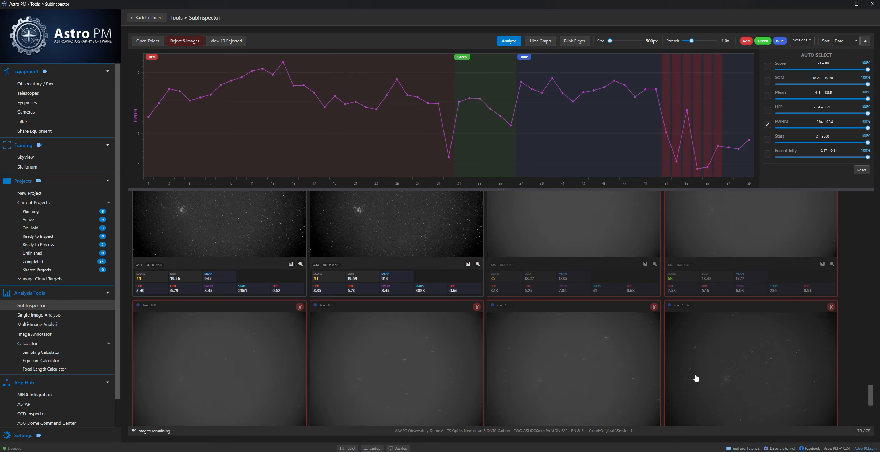
pyautogui.click(185, 41)
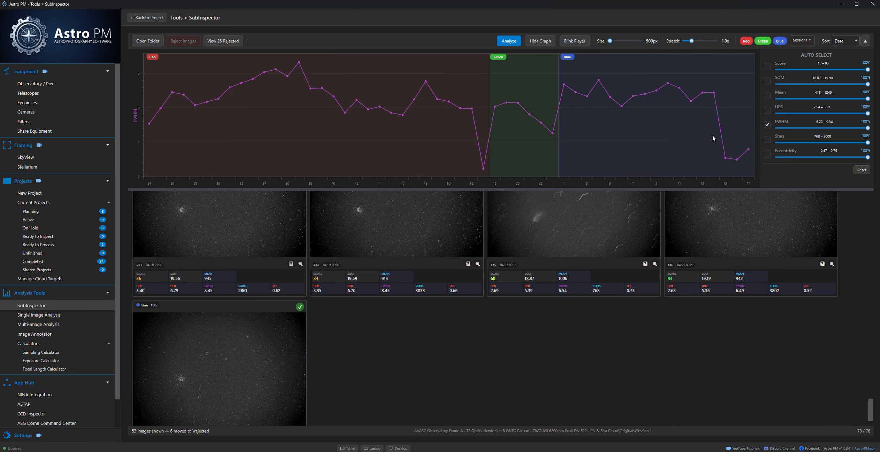
# Graph HFR instead of FWHM, and mark and reject the trailed Blue image #15.
pyautogui.click(767, 125)
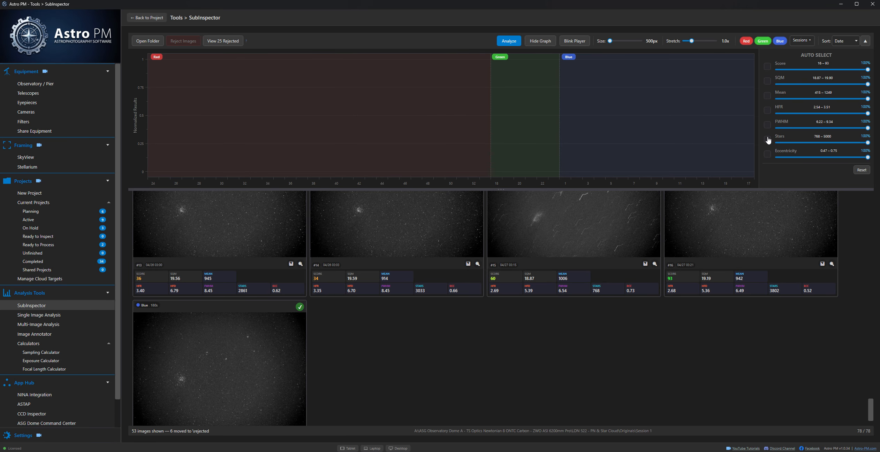
pyautogui.click(767, 110)
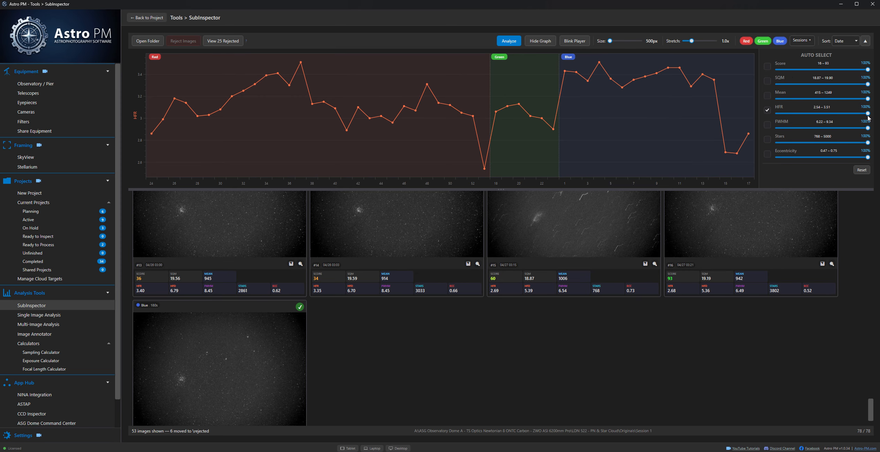
pyautogui.click(600, 239)
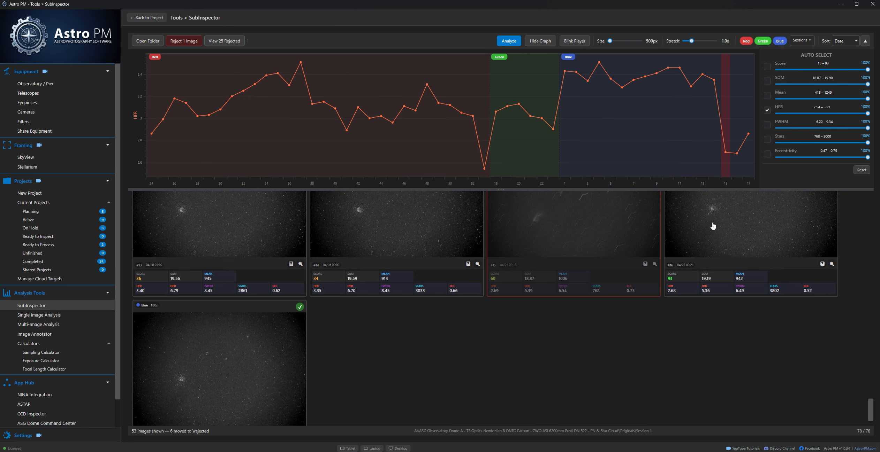
pyautogui.scroll(2, 611, 234)
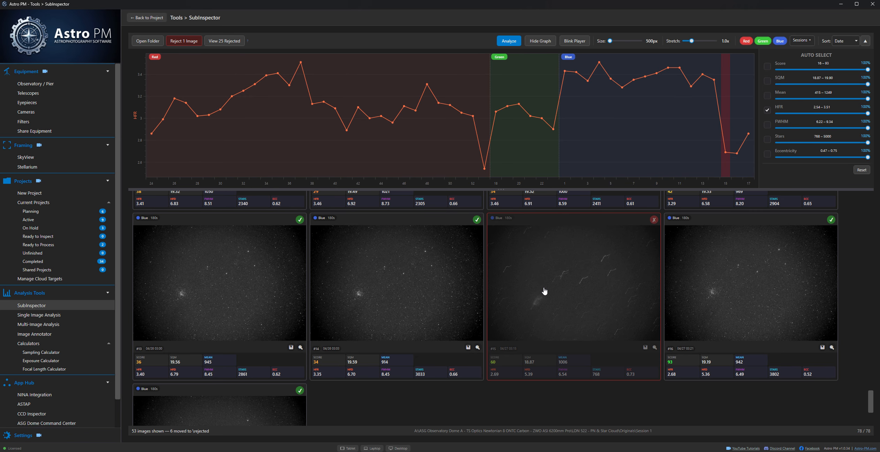
pyautogui.click(186, 41)
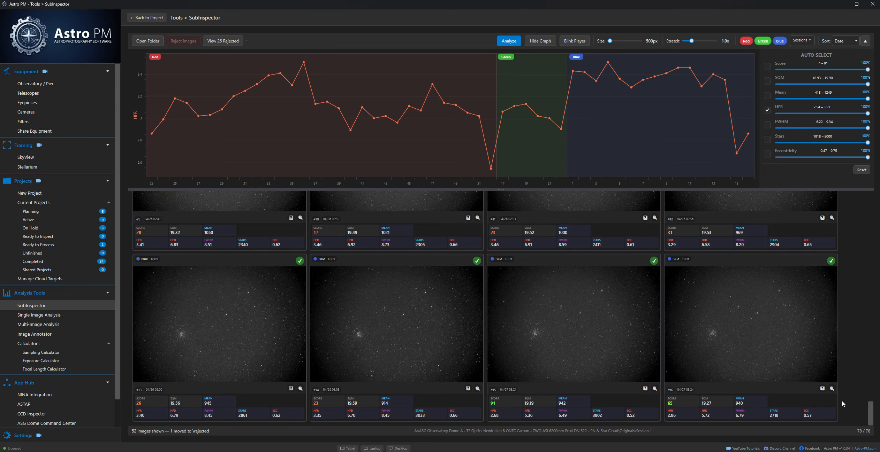
pyautogui.moveTo(873, 418)
pyautogui.mouseDown()
pyautogui.moveTo(873, 202)
pyautogui.moveTo(871, 430)
pyautogui.mouseUp()
# Filter the images to the 04/26 session only and rerun the analysis on them.
pyautogui.click(808, 43)
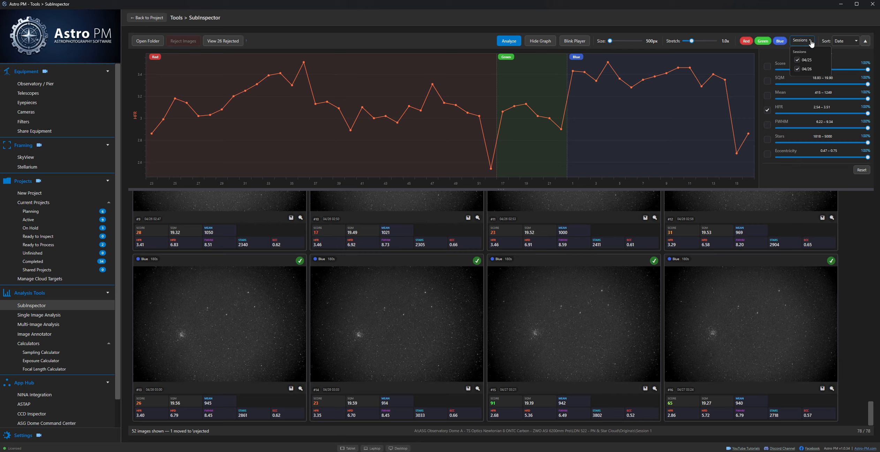
pyautogui.click(820, 39)
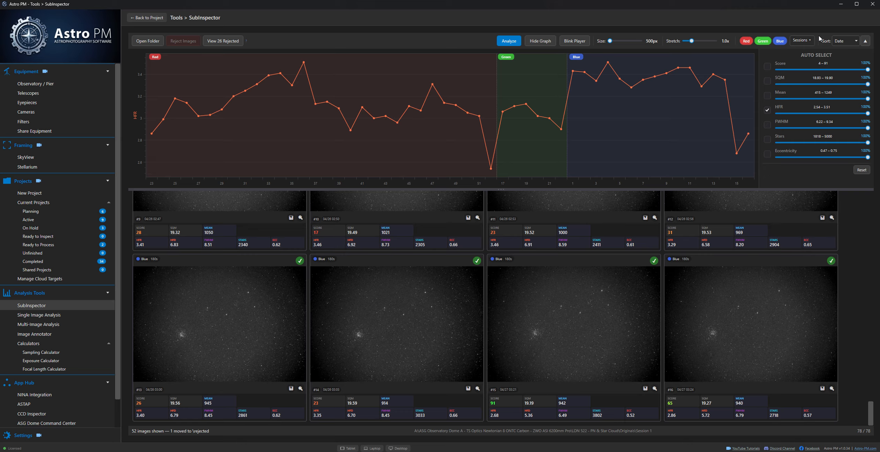
pyautogui.click(810, 42)
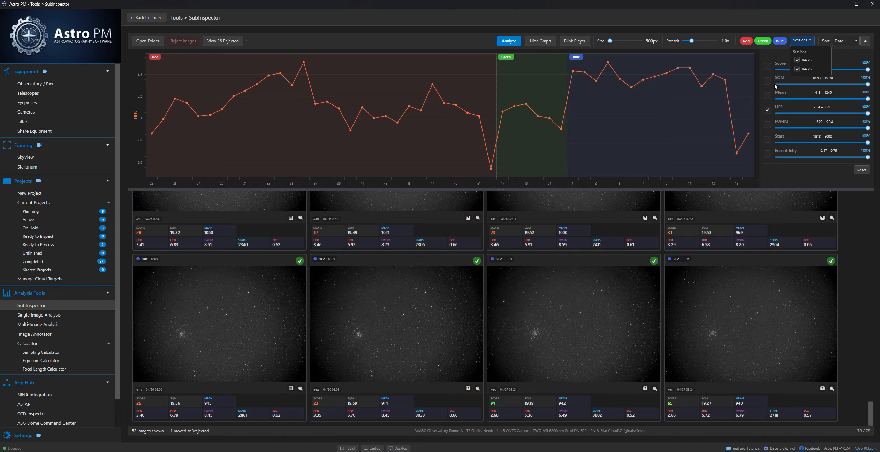
pyautogui.click(797, 59)
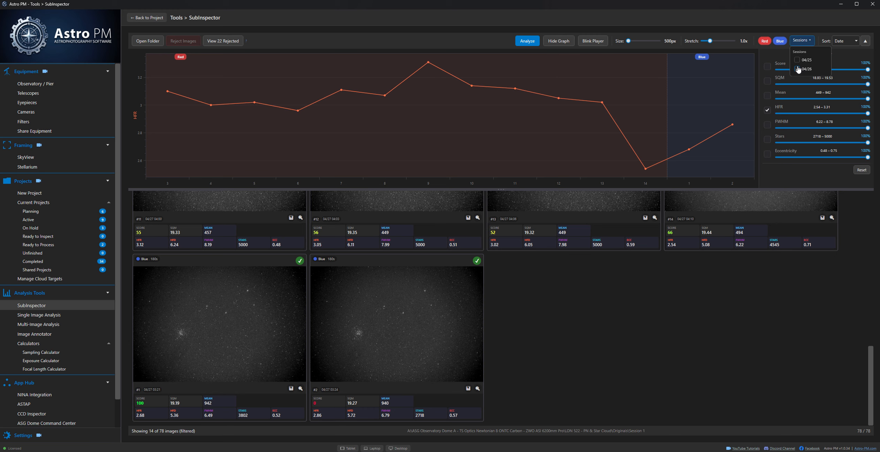
pyautogui.click(594, 149)
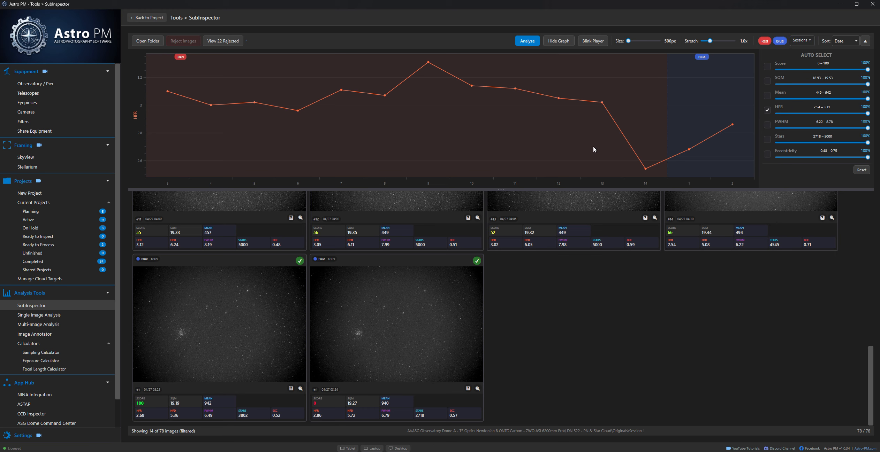
pyautogui.click(527, 40)
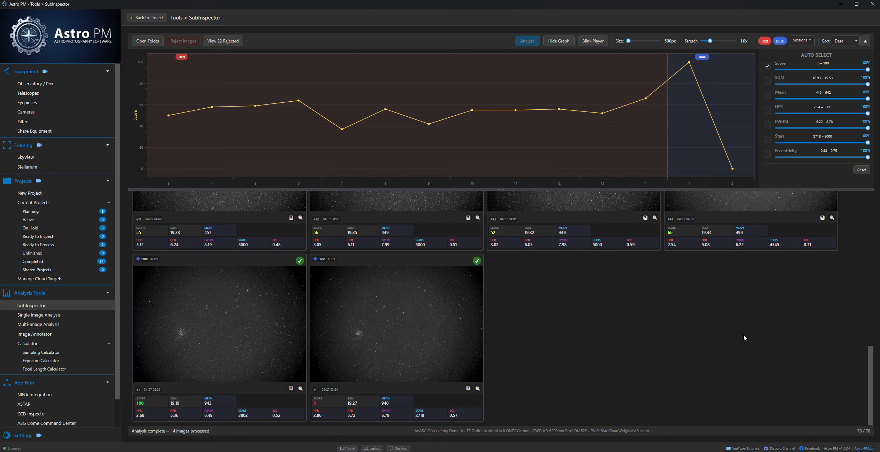
pyautogui.moveTo(870, 362); pyautogui.dragTo(871, 212)
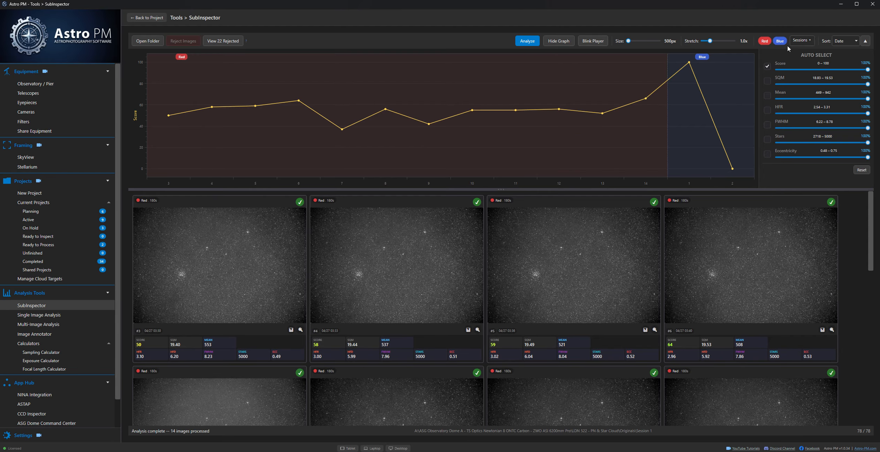
# View the 04/25 session on its own, and restore both the 04/25 and 04/26 sessions in the filter.
pyautogui.click(800, 41)
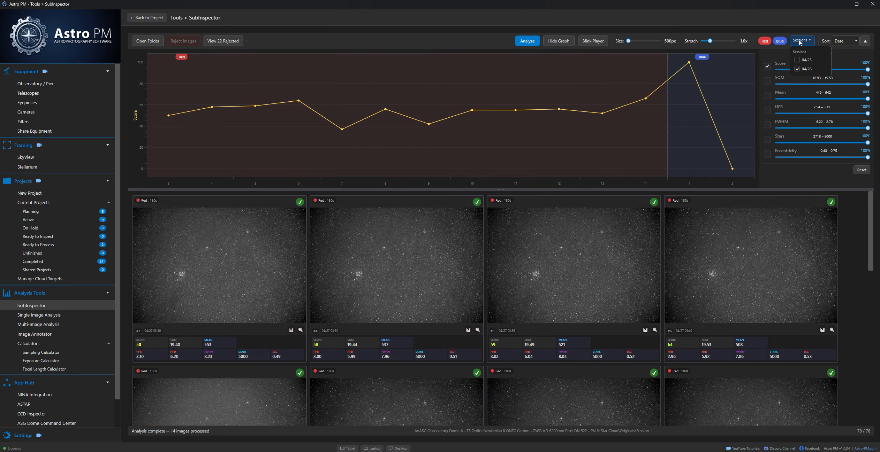
pyautogui.click(796, 60)
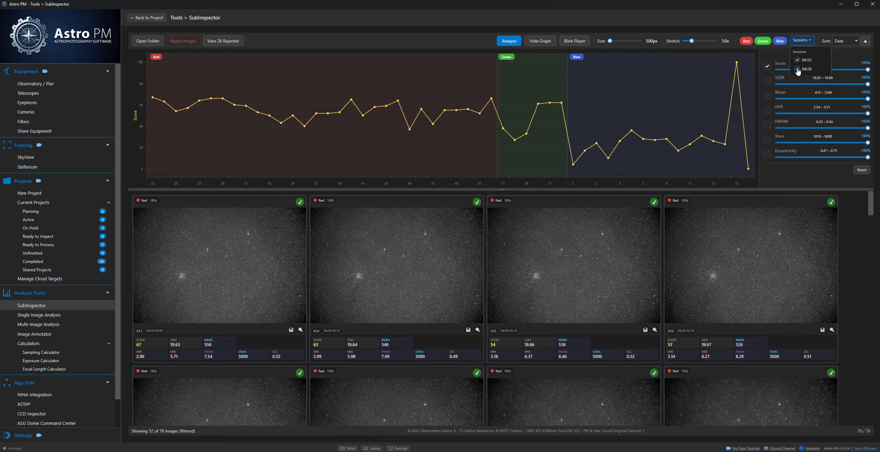
pyautogui.click(797, 69)
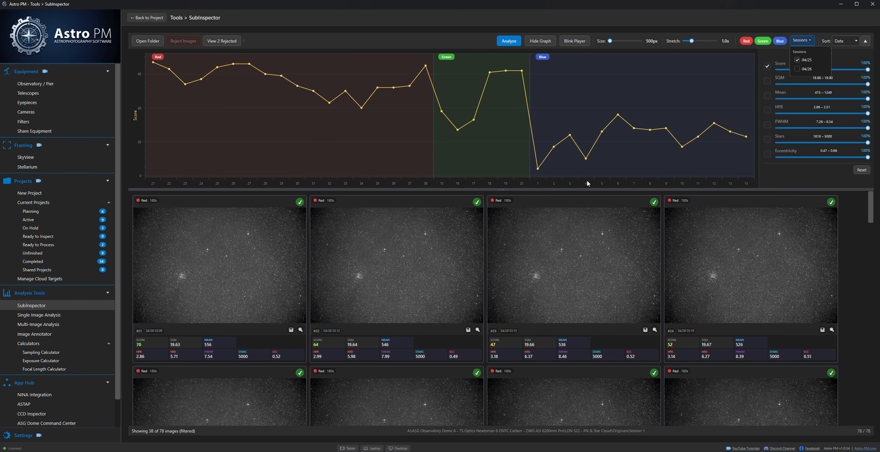
pyautogui.click(797, 70)
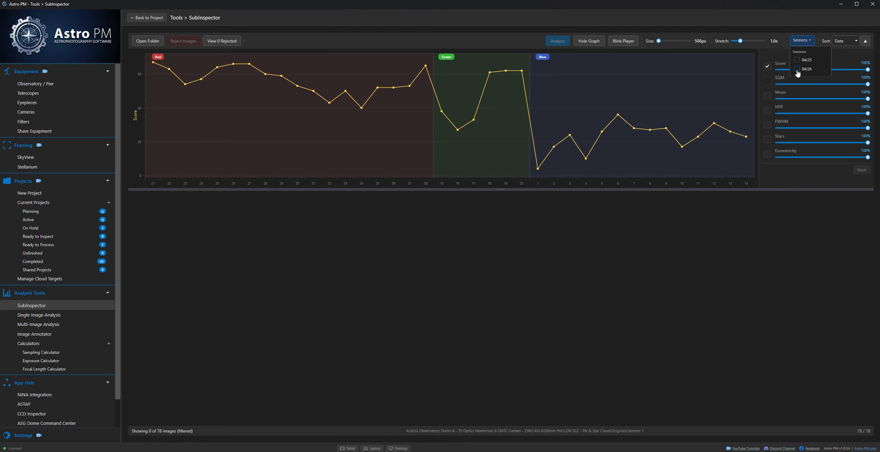
pyautogui.click(796, 70)
pyautogui.click(797, 60)
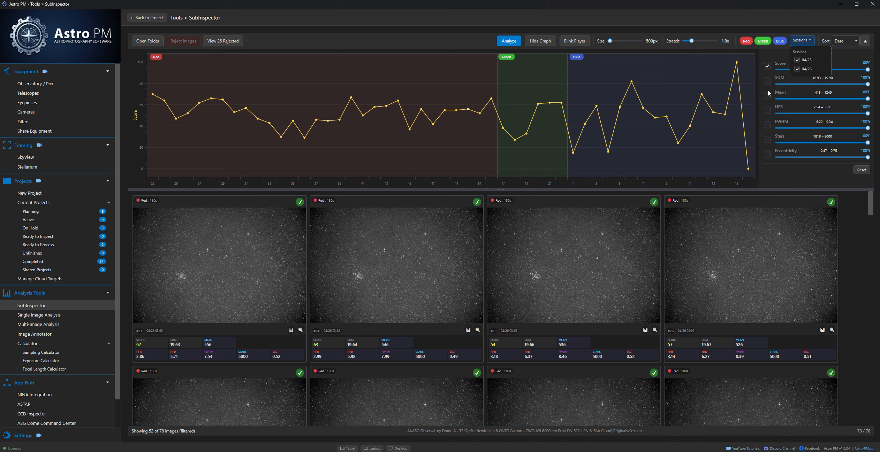
pyautogui.click(768, 71)
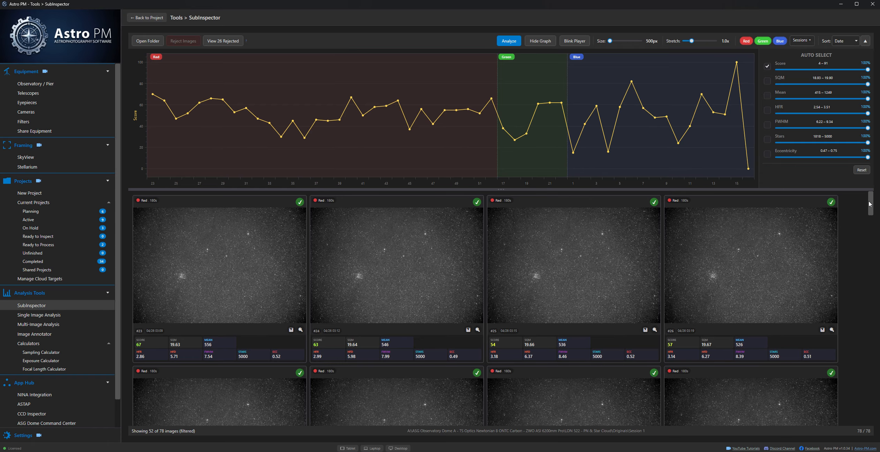
# Find Red image #40 in the thumbnail grid and open it in Single Image Analysis.
pyautogui.moveTo(871, 200); pyautogui.dragTo(864, 273)
pyautogui.scroll(2, 524, 334)
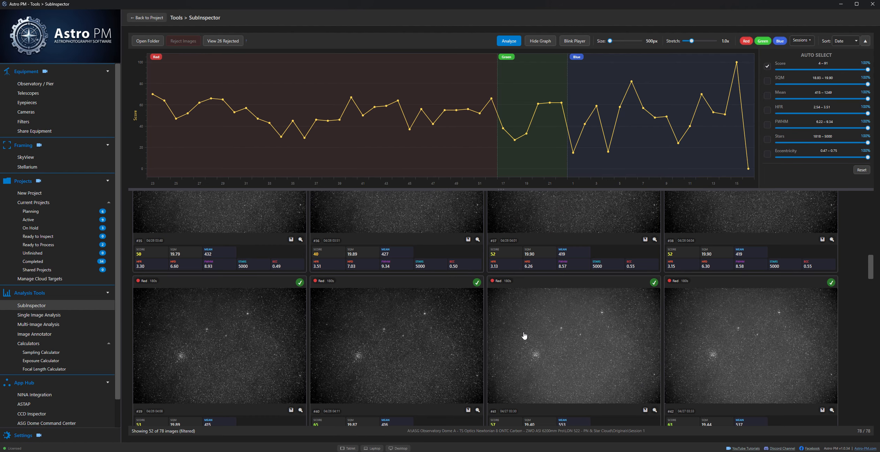
pyautogui.click(415, 347)
pyautogui.click(407, 353)
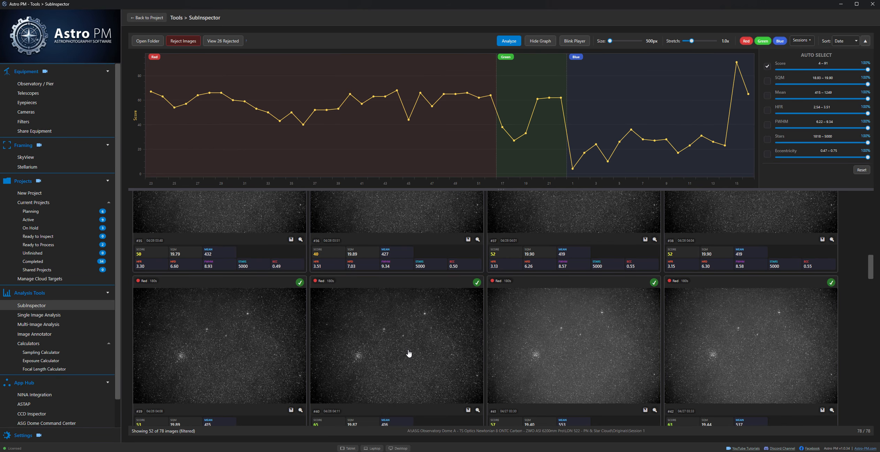
pyautogui.click(468, 411)
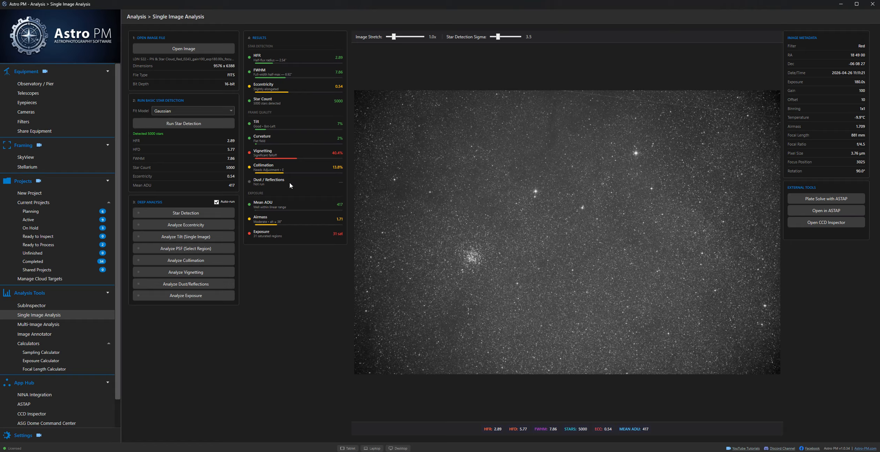
# Show the star detection, eccentricity and single-image tilt analyses on the Red frame, one after another.
pyautogui.click(200, 213)
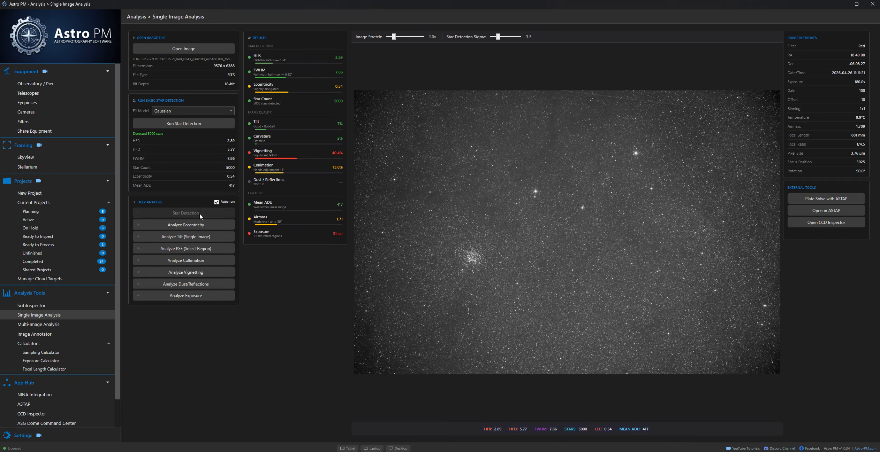
pyautogui.click(198, 225)
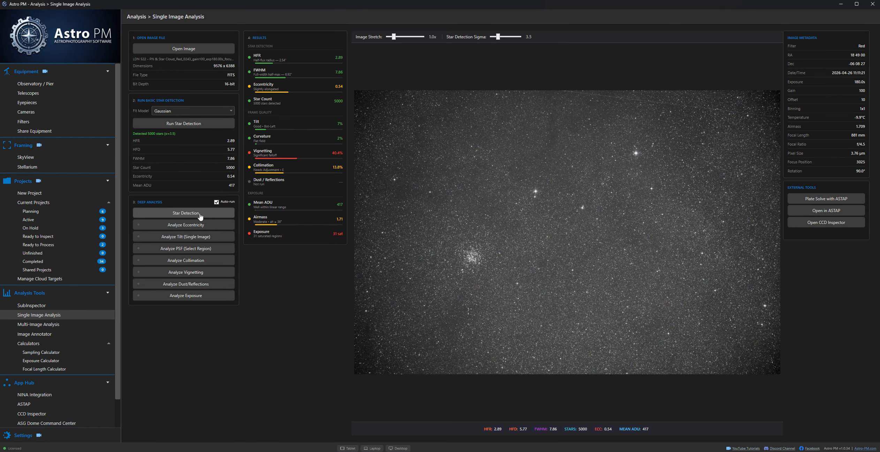
pyautogui.click(190, 237)
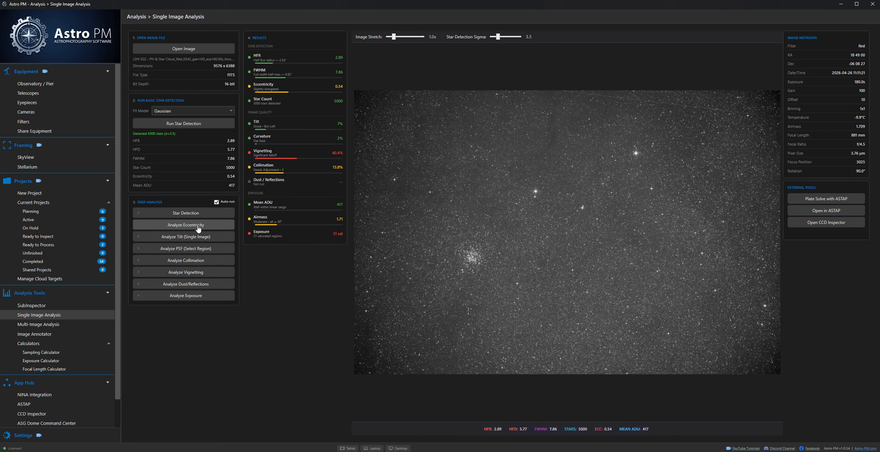
pyautogui.click(190, 237)
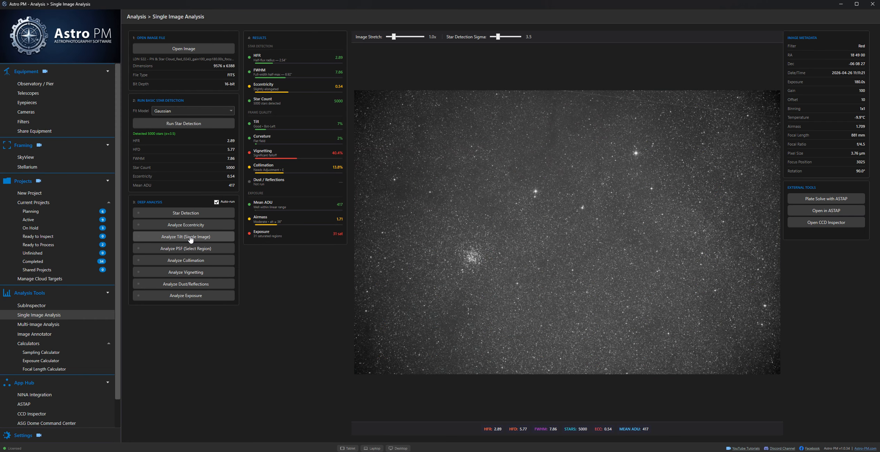
# Analyze the PSF of one star in a small selected region, rotate its 3D profile, and close the PSF viewer.
pyautogui.click(186, 250)
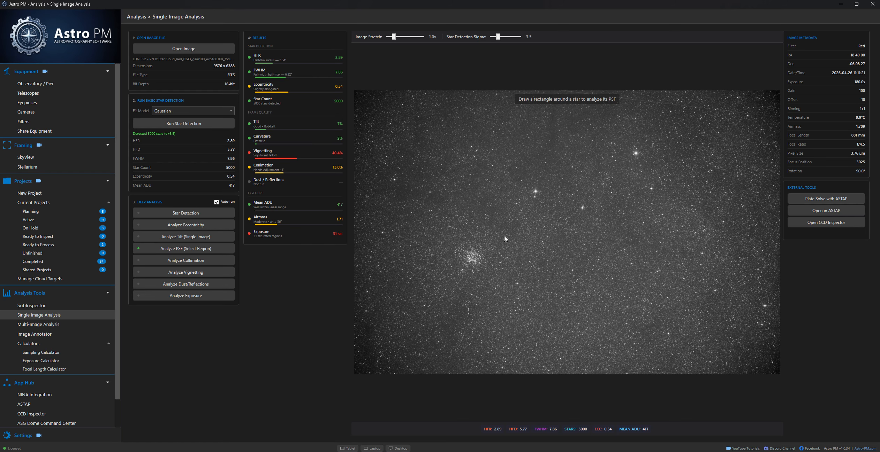
pyautogui.scroll(10, 557, 208)
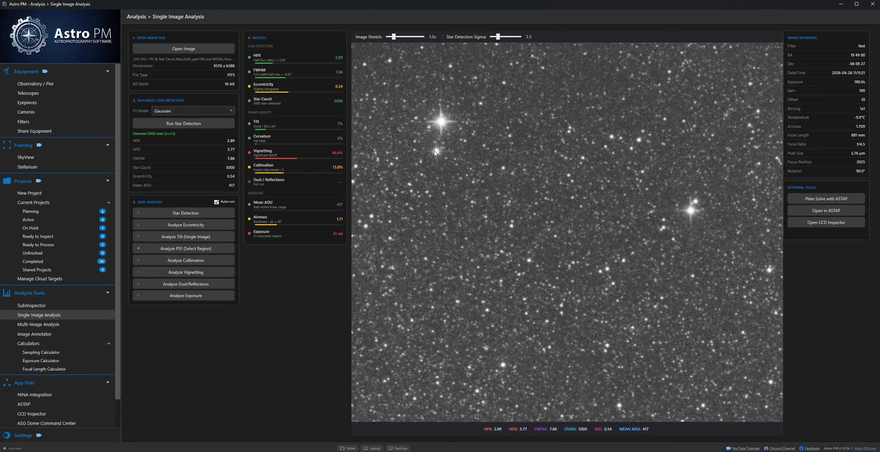
pyautogui.moveTo(498, 162); pyautogui.dragTo(510, 174)
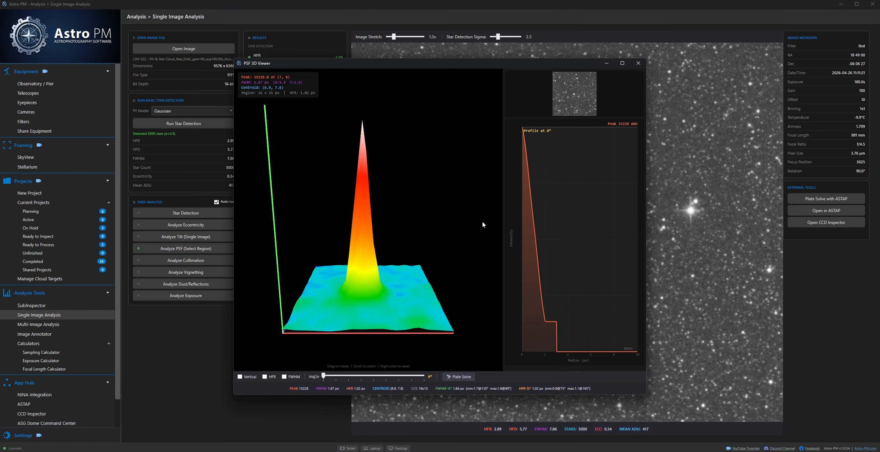
pyautogui.moveTo(420, 294); pyautogui.dragTo(391, 306)
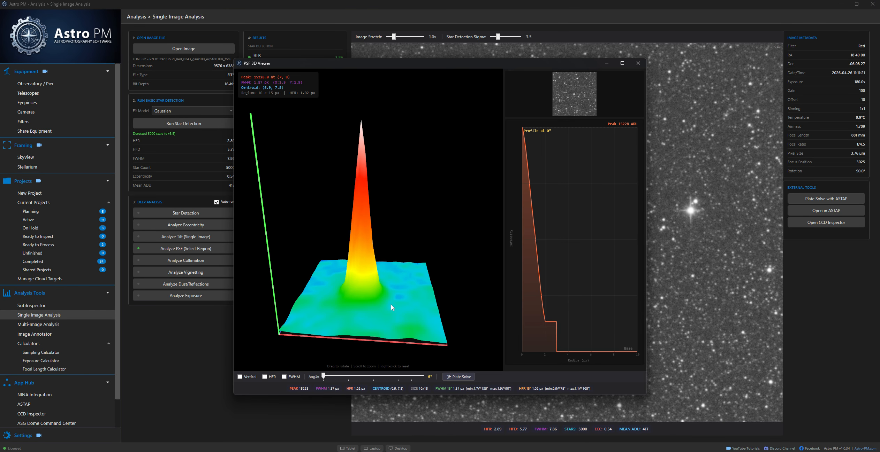
pyautogui.click(637, 64)
# Show the collimation, vignetting, dust/reflections and exposure analyses on the frame one after another, and clear the exposure overlay.
pyautogui.click(192, 262)
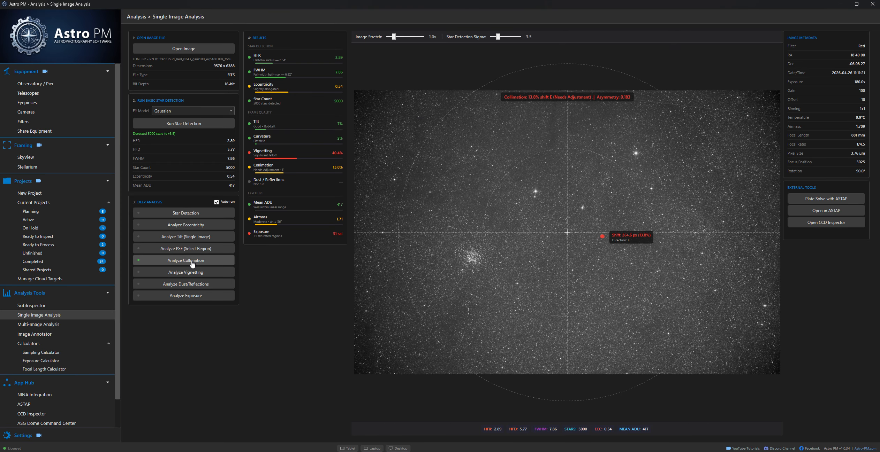
pyautogui.click(188, 274)
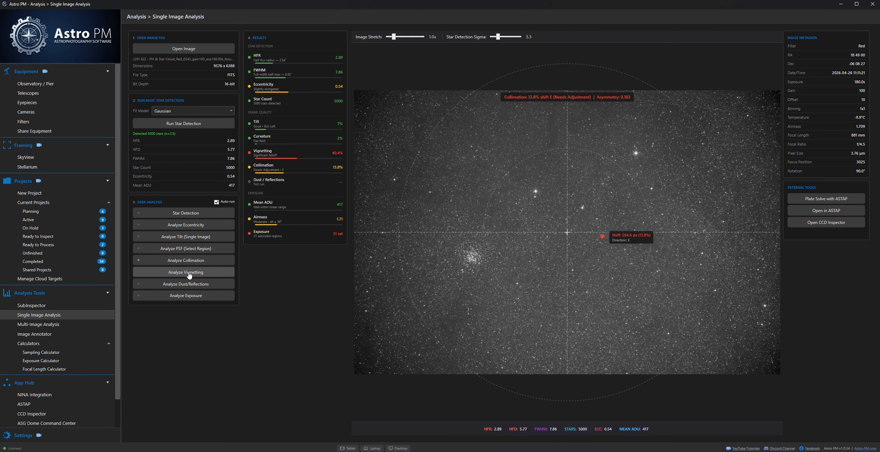
pyautogui.click(188, 273)
pyautogui.click(185, 285)
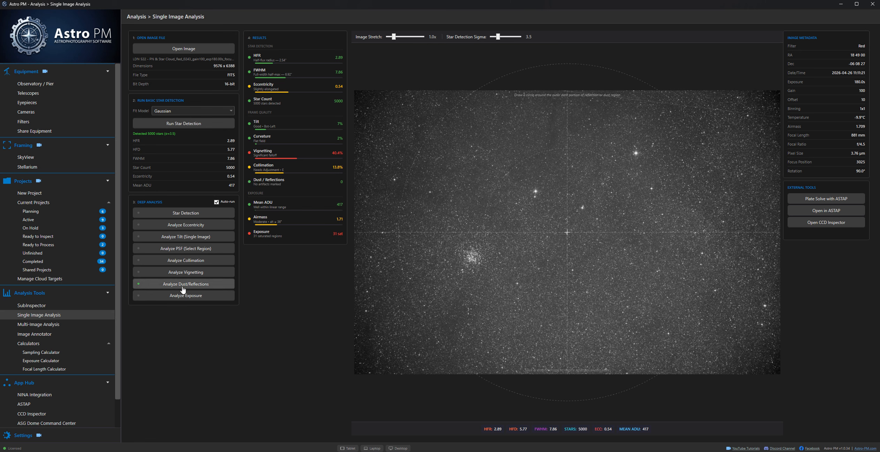
pyautogui.click(192, 288)
pyautogui.click(189, 303)
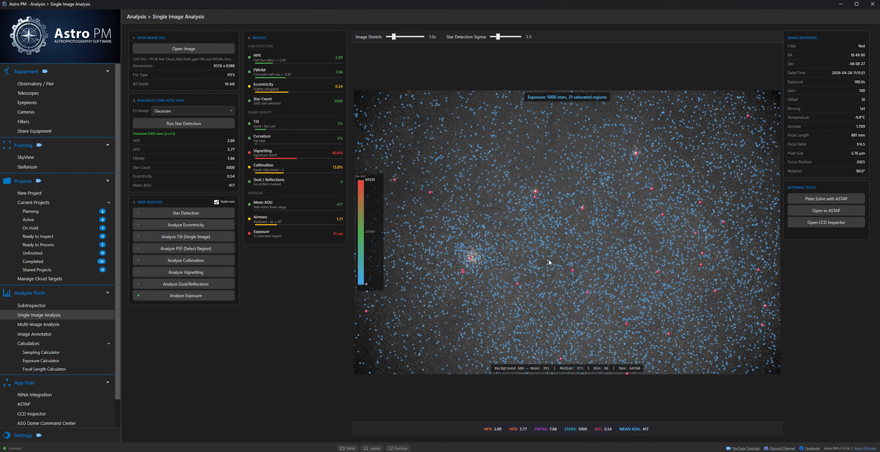
pyautogui.click(195, 297)
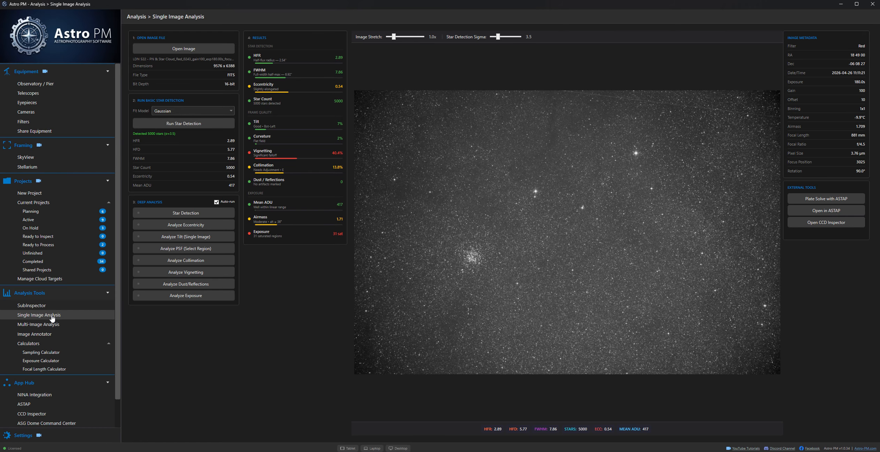
# Return to SubInspector and browse the thumbnails of the remaining LDN 522 frames.
pyautogui.click(32, 307)
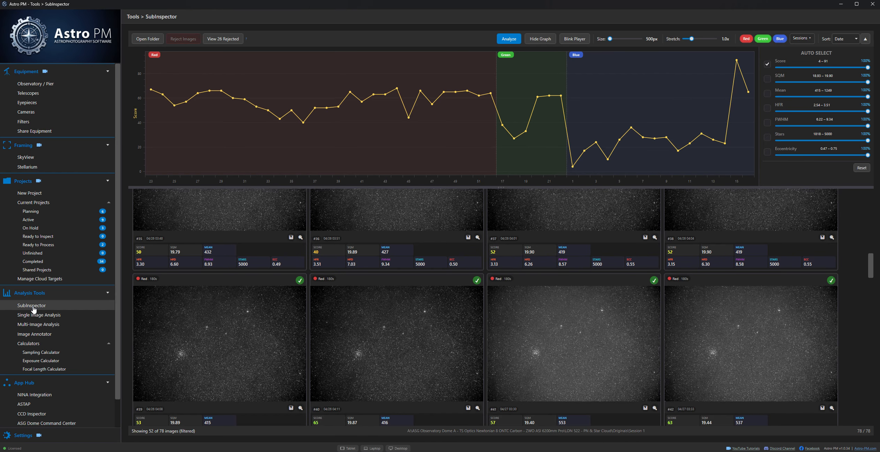
pyautogui.scroll(3, 512, 337)
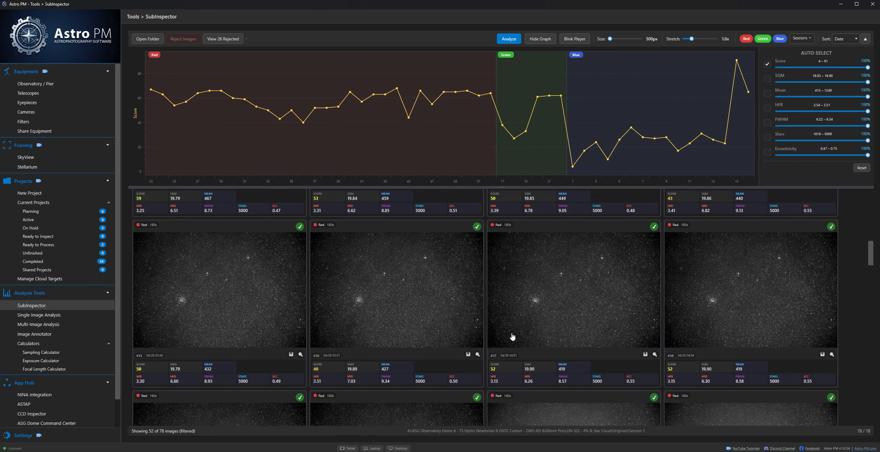
pyautogui.scroll(10, 512, 336)
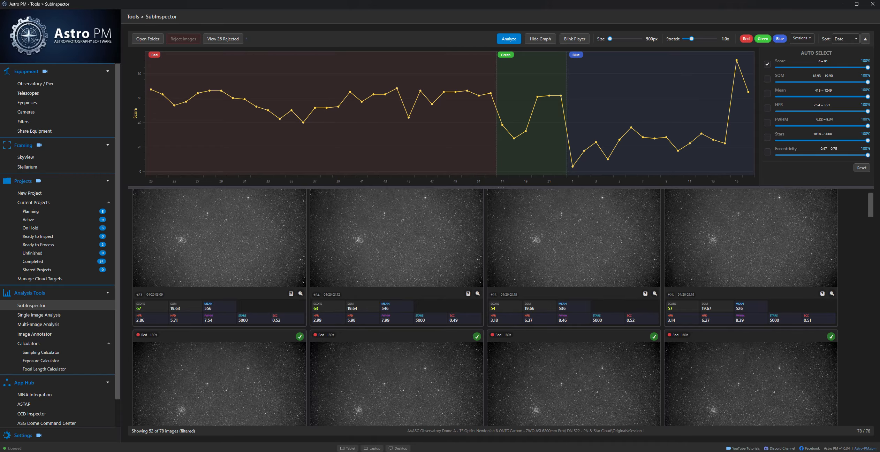
pyautogui.scroll(1, 878, 215)
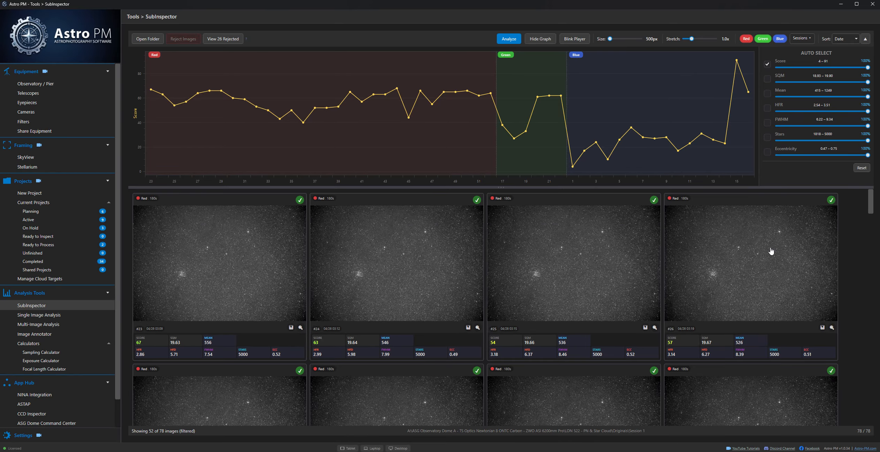
pyautogui.scroll(-4, 854, 223)
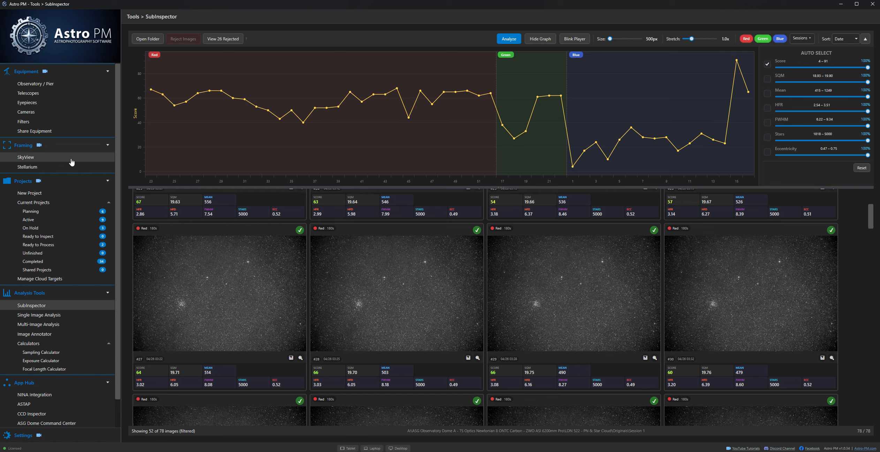
# Open the active LDN 522 - PN & Star Cloud project and launch SubInspector from its Blue exposure row.
pyautogui.click(29, 220)
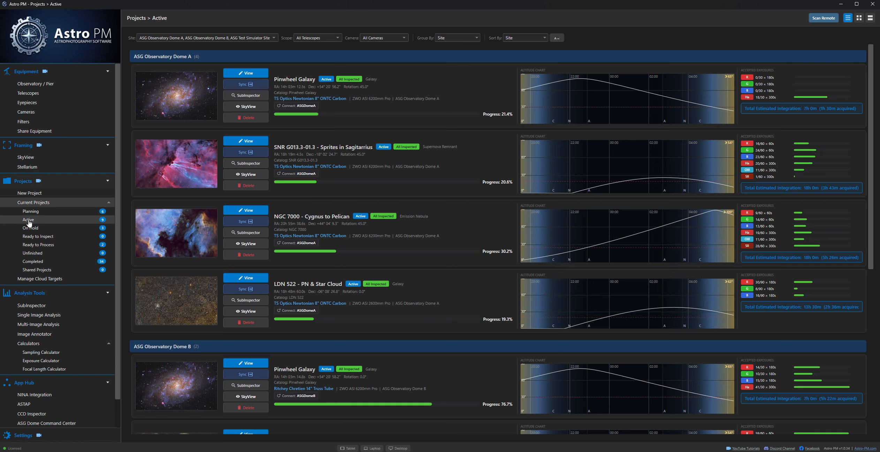
pyautogui.click(229, 279)
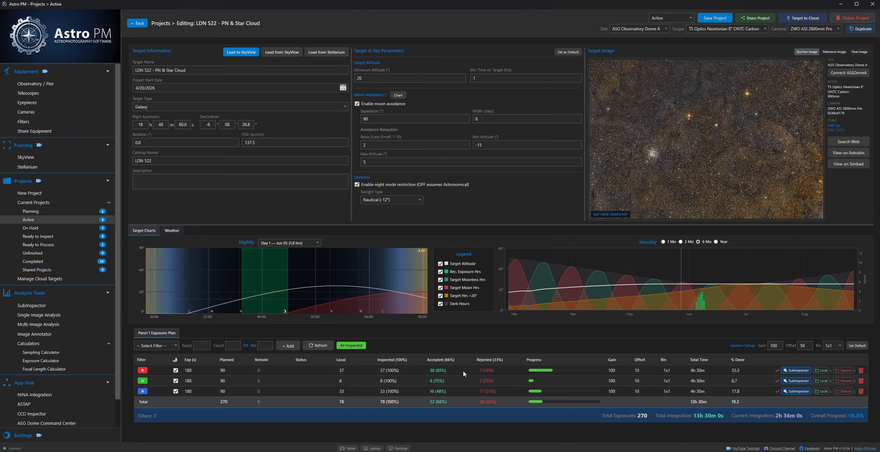
pyautogui.click(789, 391)
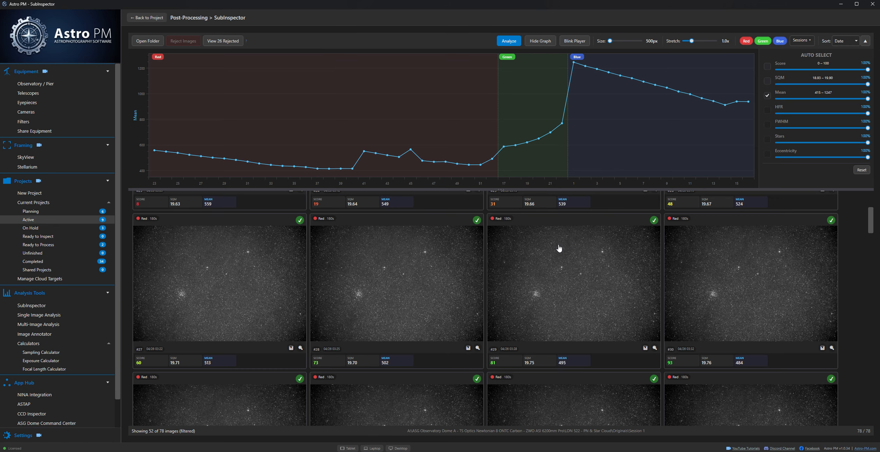
# View the project's rejected images, switch back to the non-rejected ones, and go to the start of the grid.
pyautogui.click(229, 41)
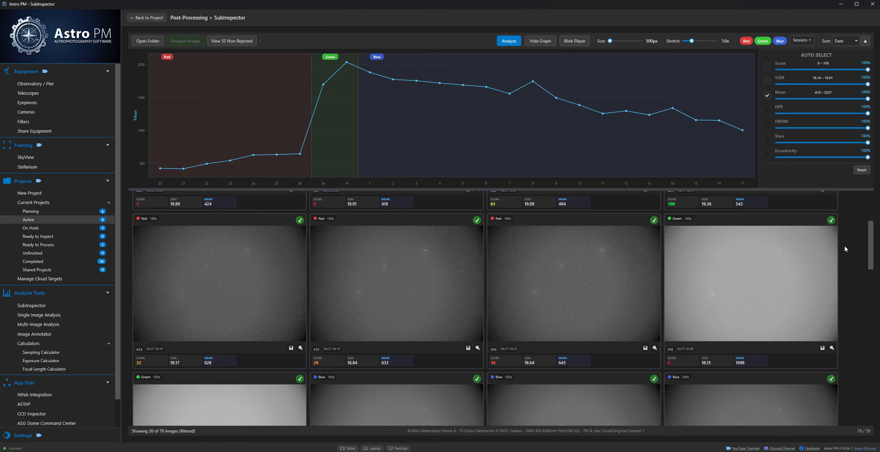
pyautogui.moveTo(872, 239)
pyautogui.mouseDown()
pyautogui.moveTo(872, 396)
pyautogui.moveTo(872, 235)
pyautogui.mouseUp()
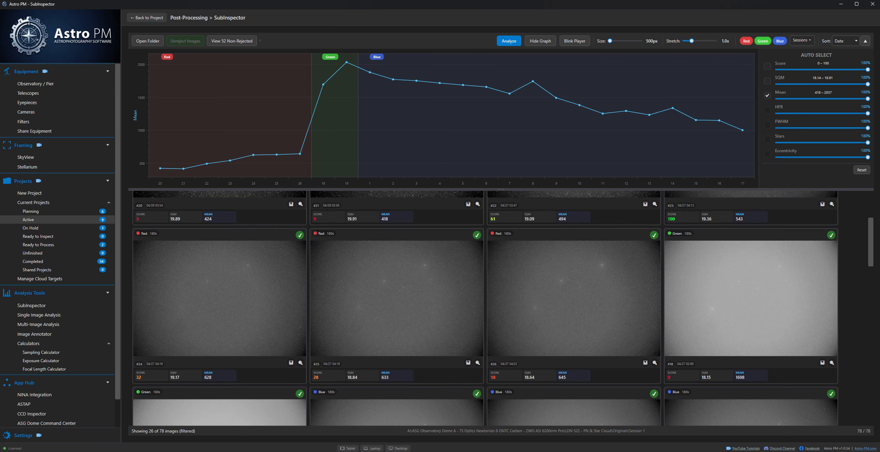
pyautogui.click(226, 42)
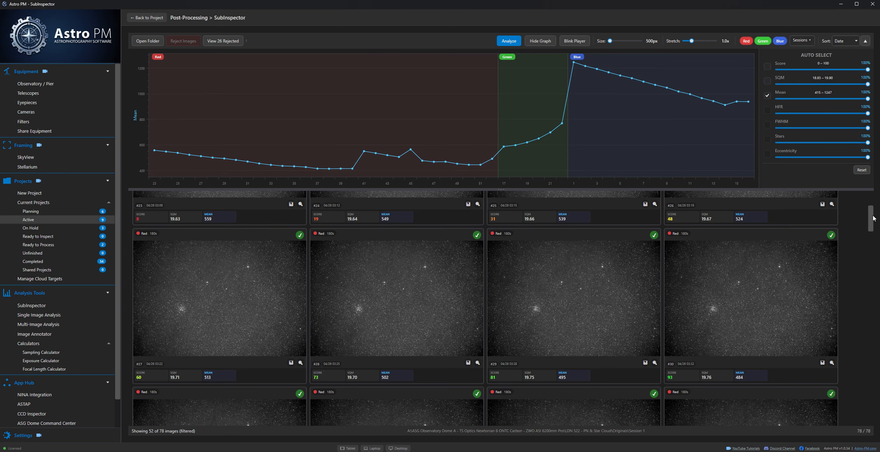
pyautogui.moveTo(874, 219)
pyautogui.mouseDown()
pyautogui.moveTo(874, 376)
pyautogui.moveTo(874, 204)
pyautogui.mouseUp()
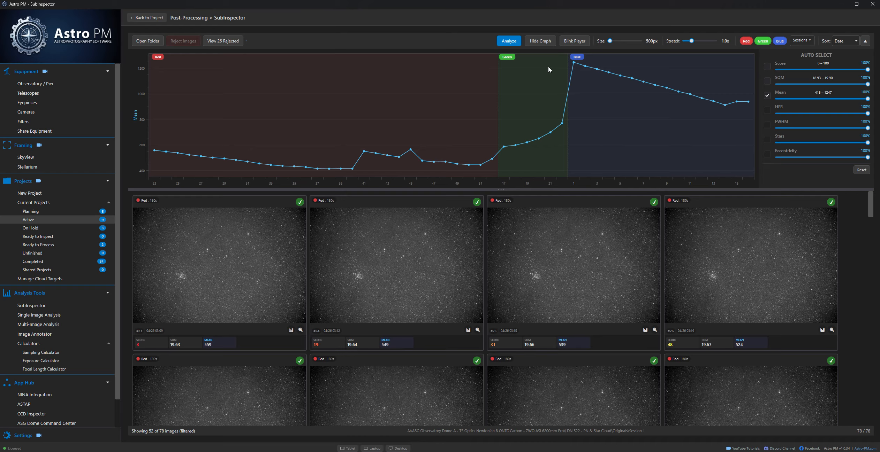
# Show only the Red images by hiding Green and Blue, restore all three filters, and return to the project.
pyautogui.click(762, 41)
pyautogui.click(780, 40)
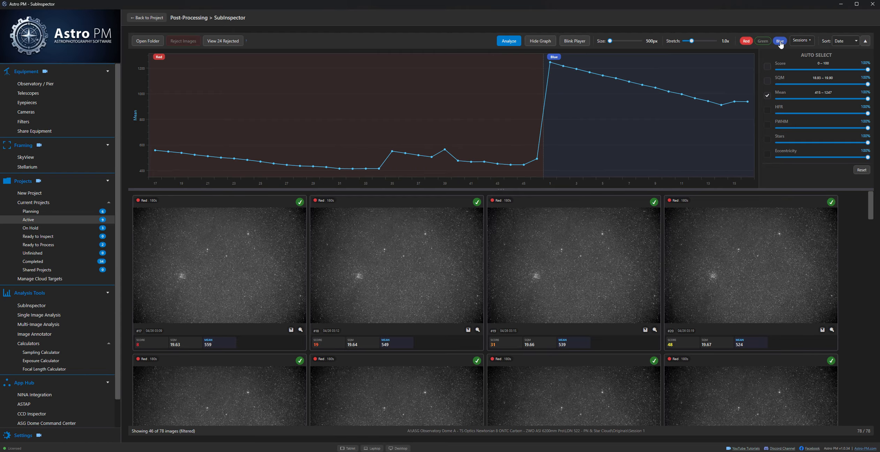
pyautogui.click(746, 41)
pyautogui.click(745, 41)
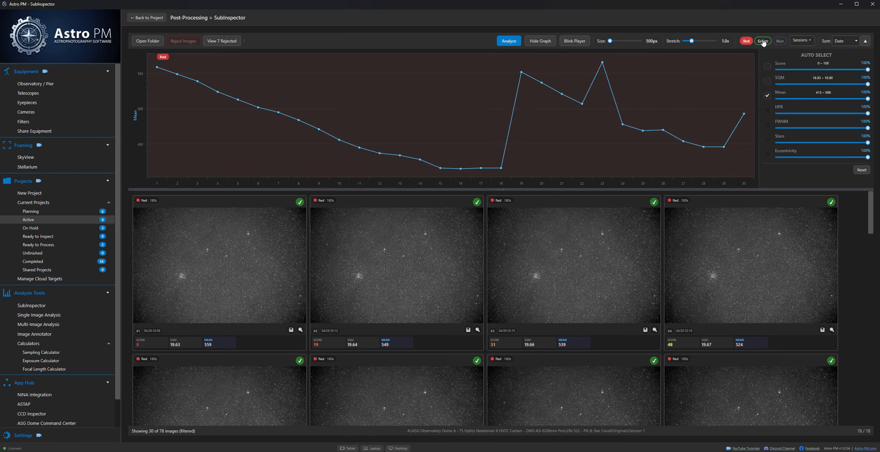
pyautogui.click(763, 41)
pyautogui.click(780, 41)
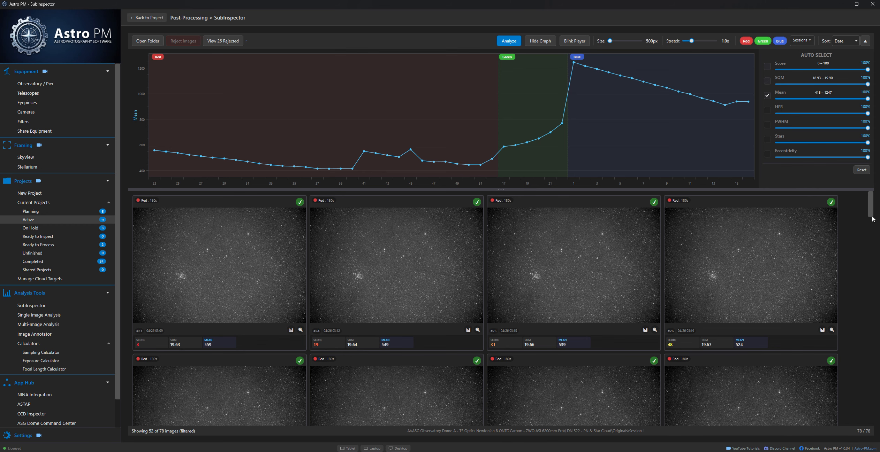
pyautogui.moveTo(871, 214); pyautogui.dragTo(876, 195)
pyautogui.click(146, 18)
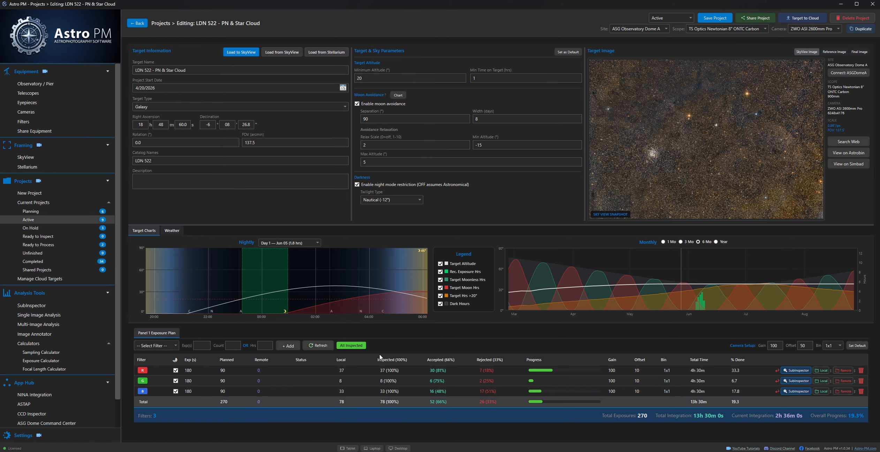